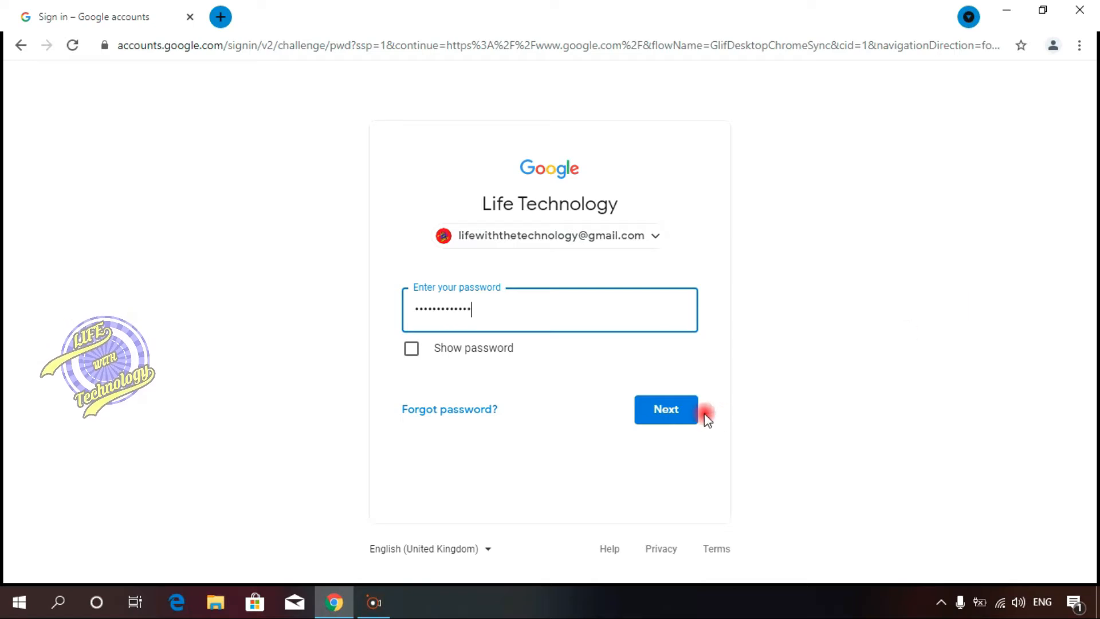
# Step: Finish signing in to the Google account and turn on sync in the browser
pyautogui.click(688, 410)
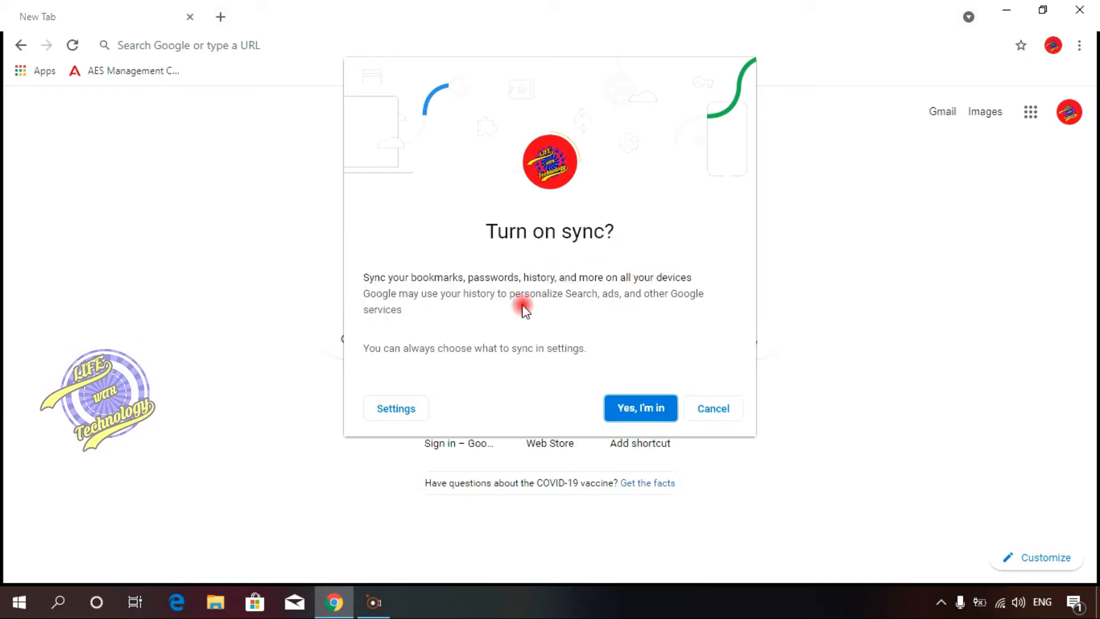
pyautogui.click(656, 423)
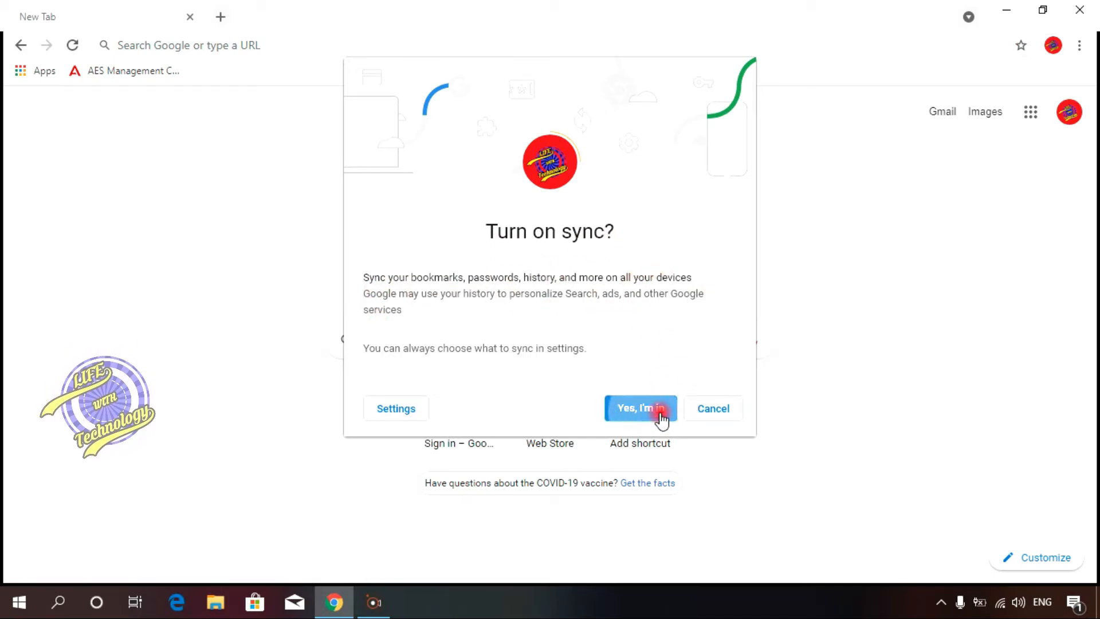
# Step: Search Google for "Chrome Web Store"
pyautogui.click(551, 347)
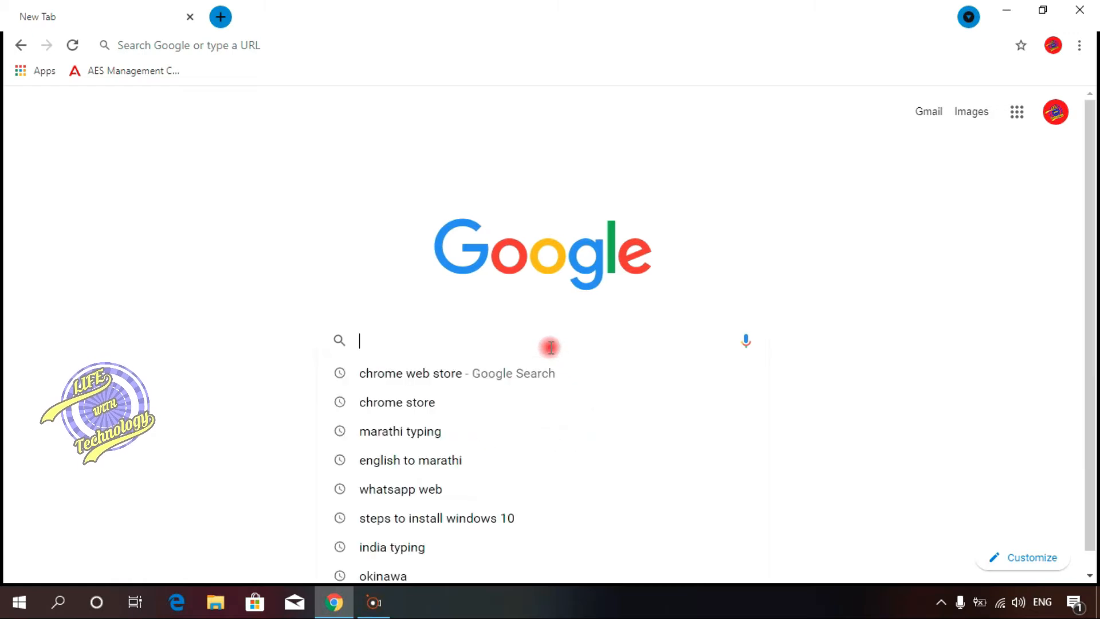
pyautogui.write('Chrome')
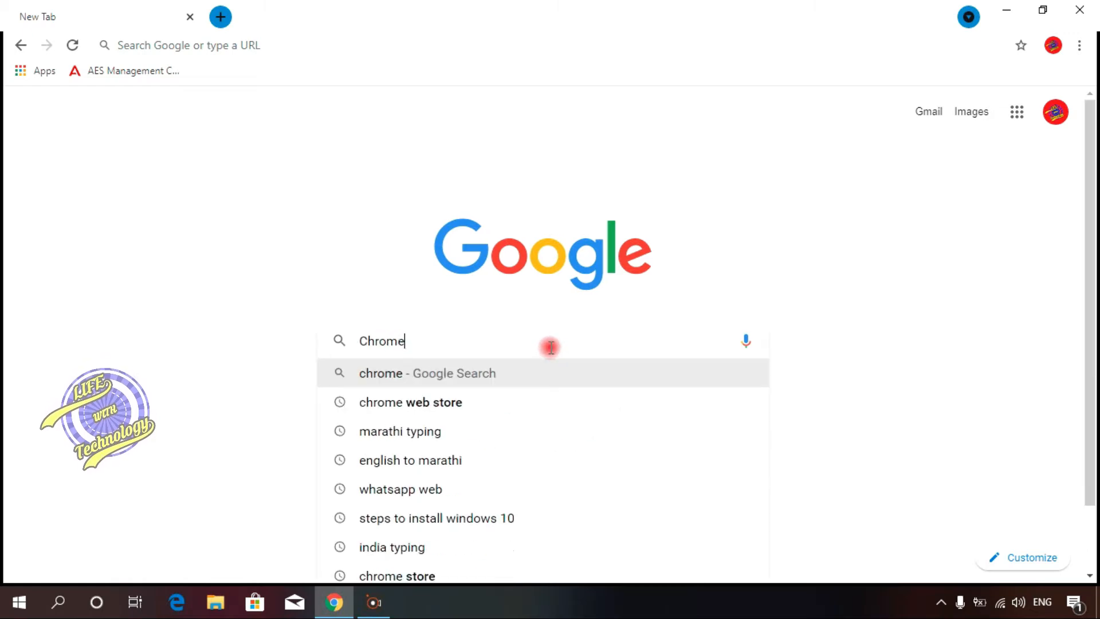
pyautogui.write(' Web Store')
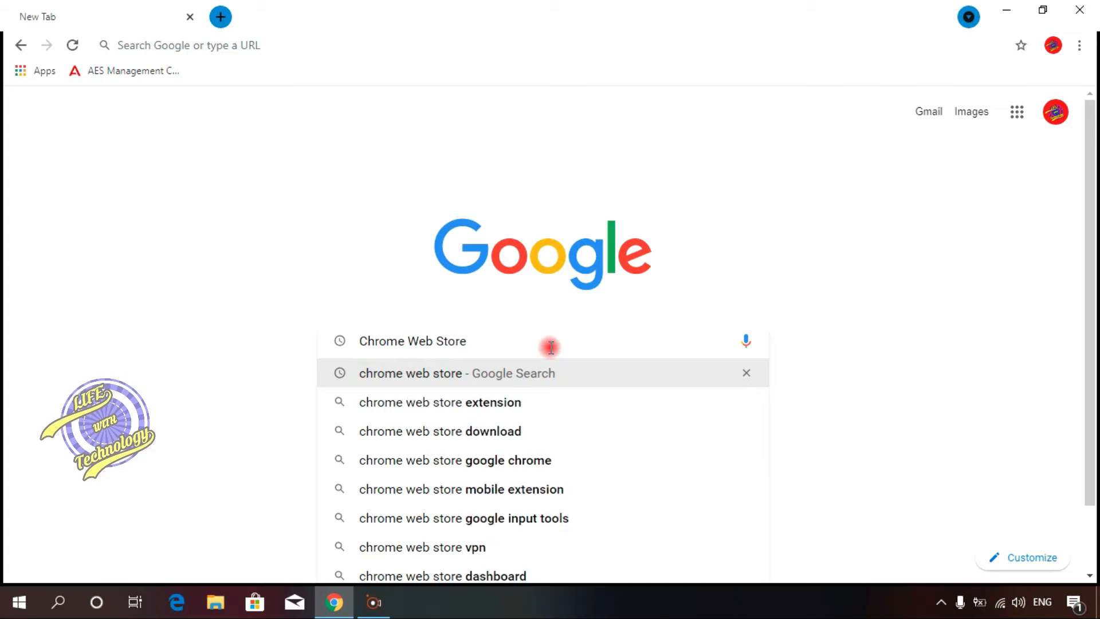
pyautogui.press('Return')
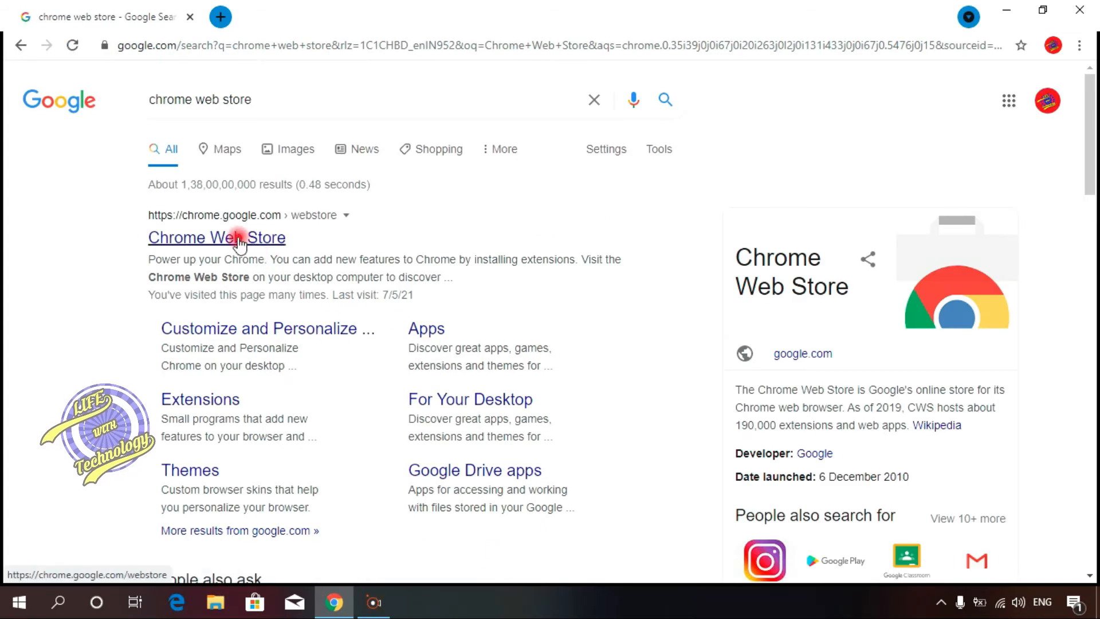
# Step: Open the Chrome Web Store and search it for "Chrome Remote Desktop"
pyautogui.click(238, 239)
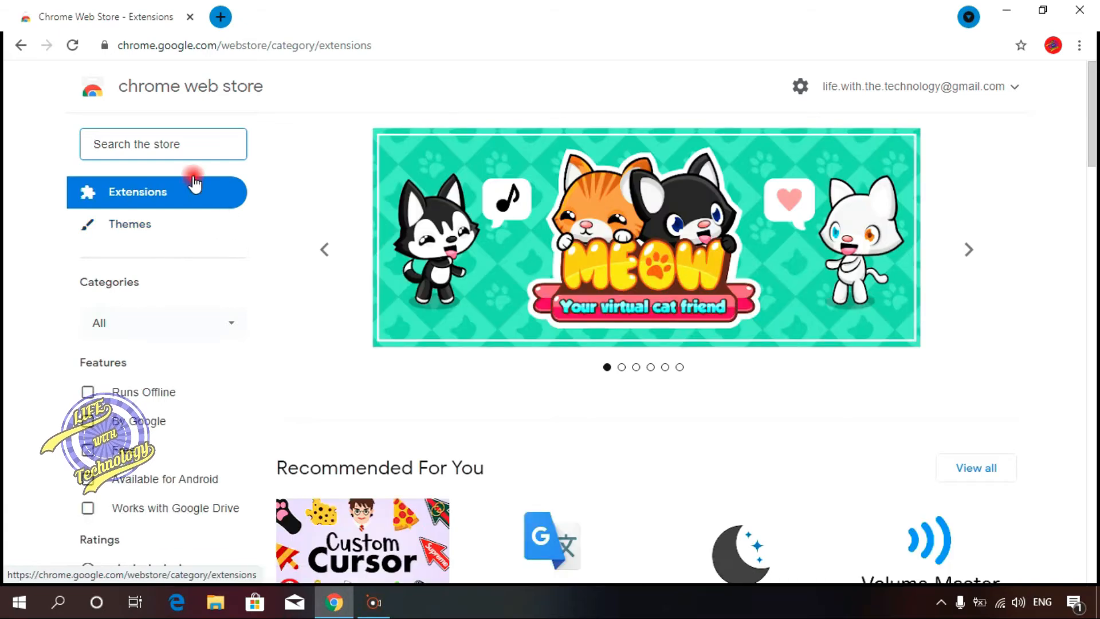
pyautogui.click(203, 144)
pyautogui.write('Chrome ')
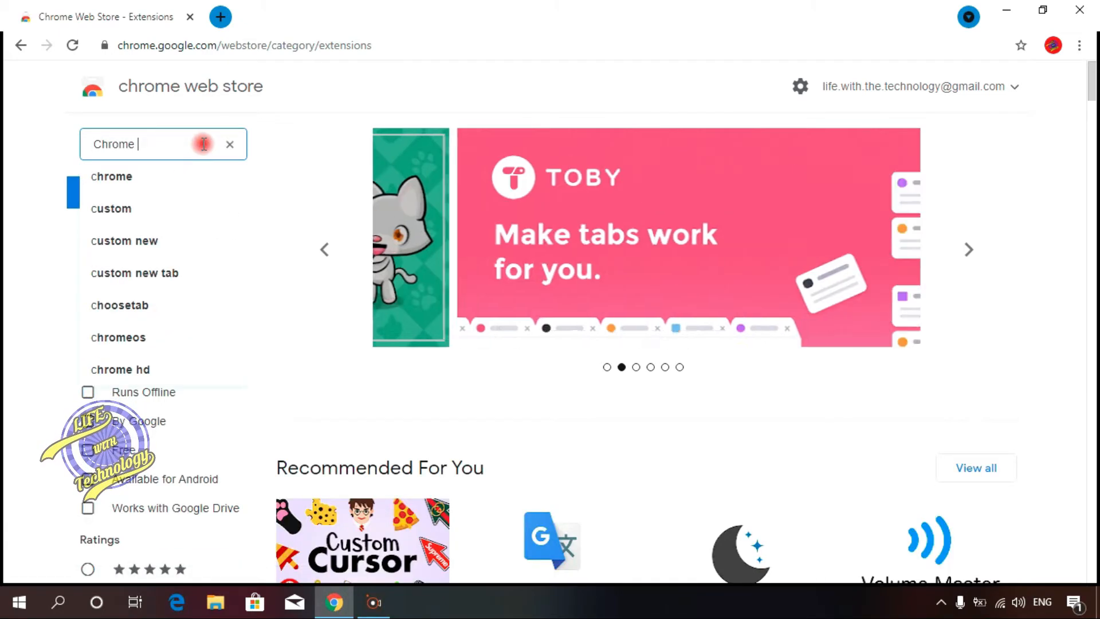
pyautogui.write('Remote Desktop')
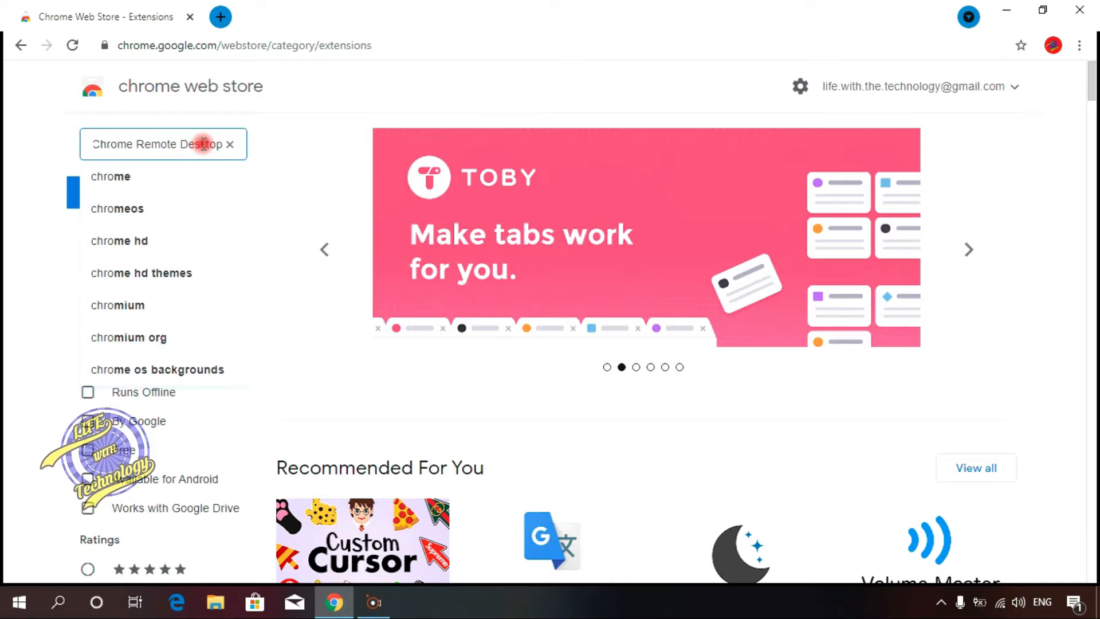
pyautogui.press('Return')
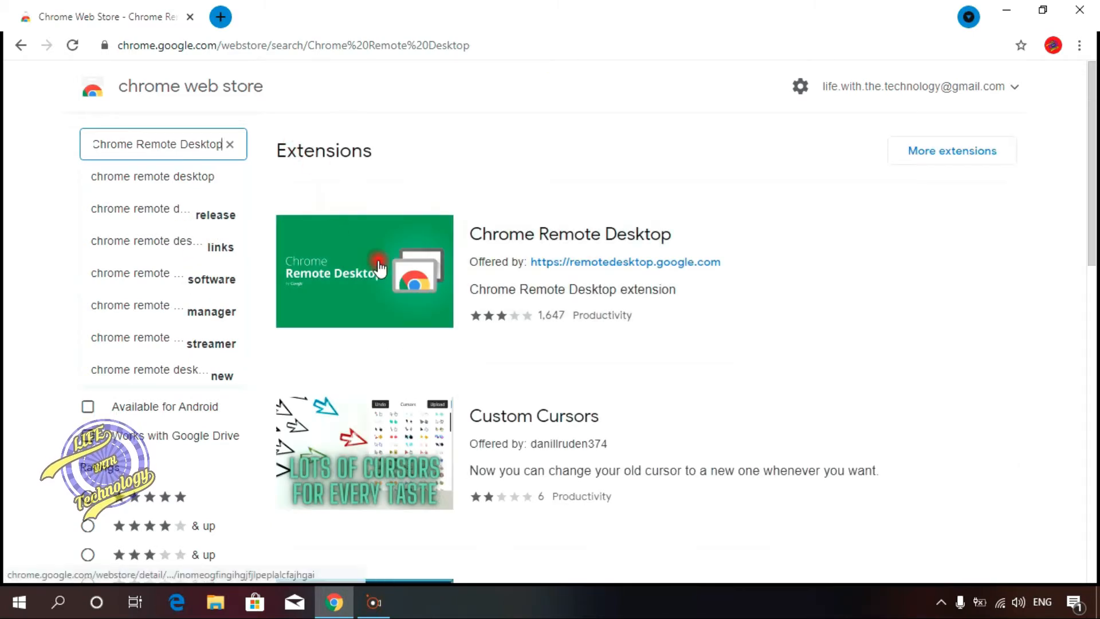
# Step: Open the Chrome Remote Desktop extension page and add the extension to Chrome, dismissing the confirmation popup
pyautogui.click(446, 253)
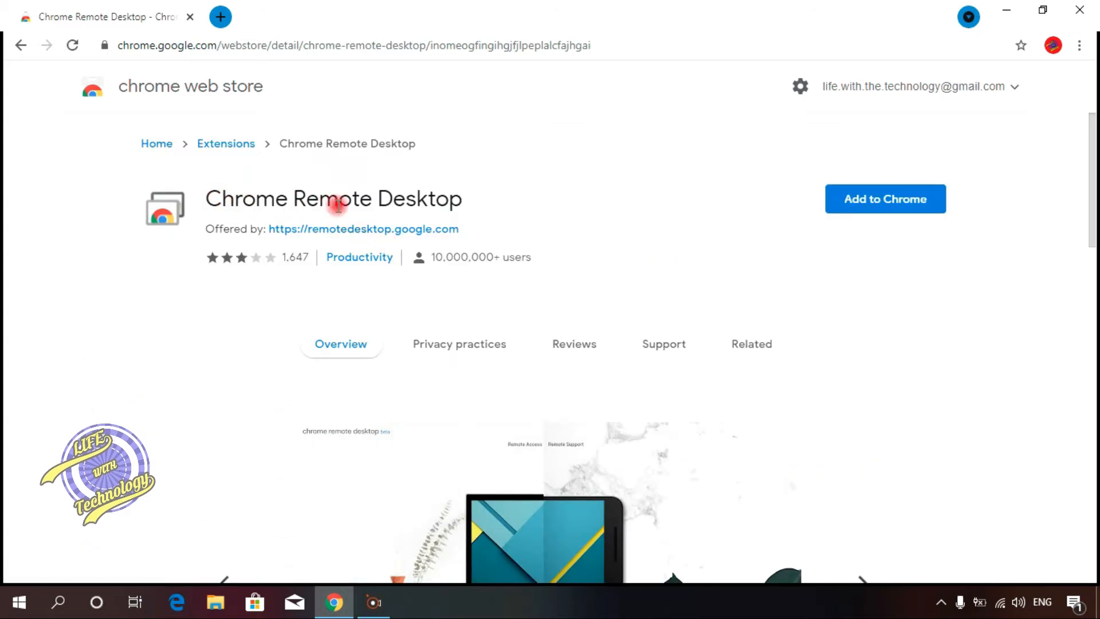
pyautogui.click(942, 206)
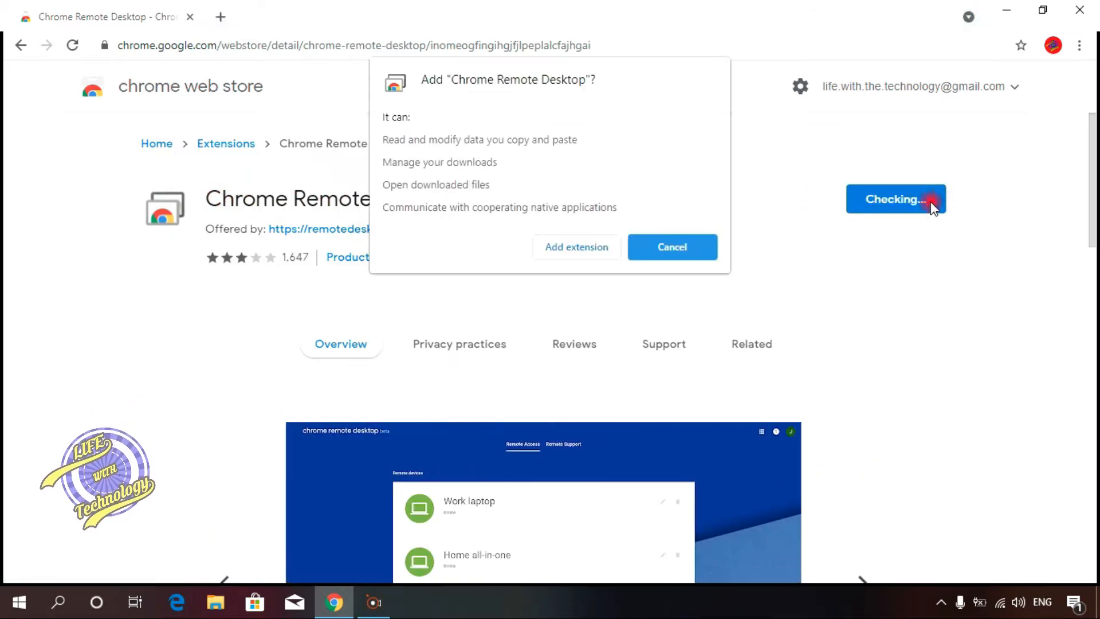
pyautogui.click(573, 247)
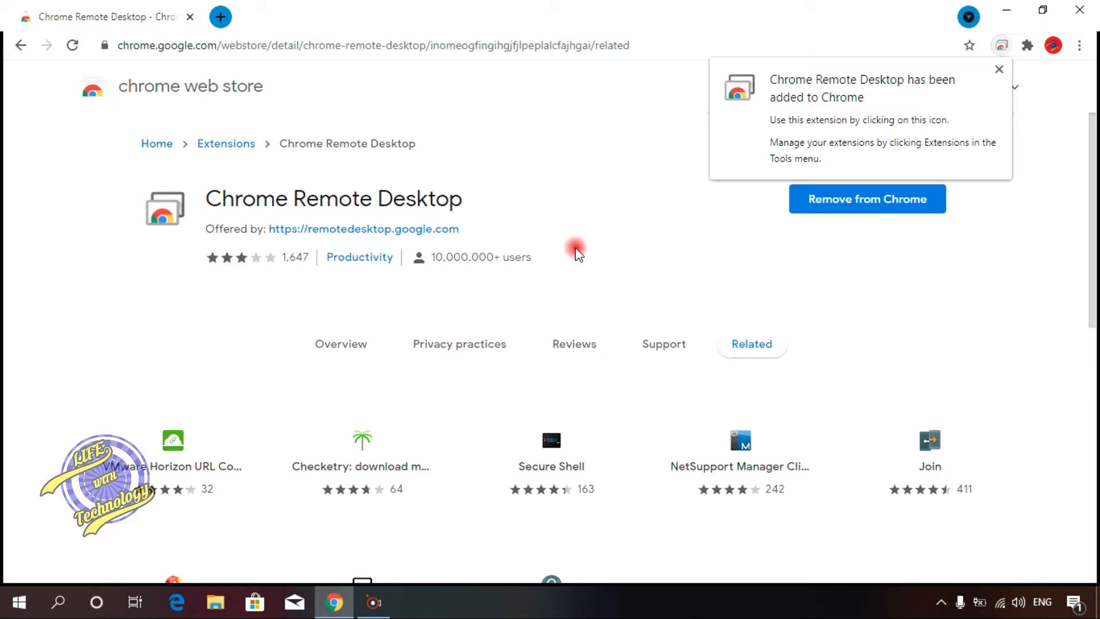
pyautogui.click(998, 69)
# Step: Launch Chrome Remote Desktop, go to remote access, and download and allow installing the remote access host for this device
pyautogui.click(1002, 45)
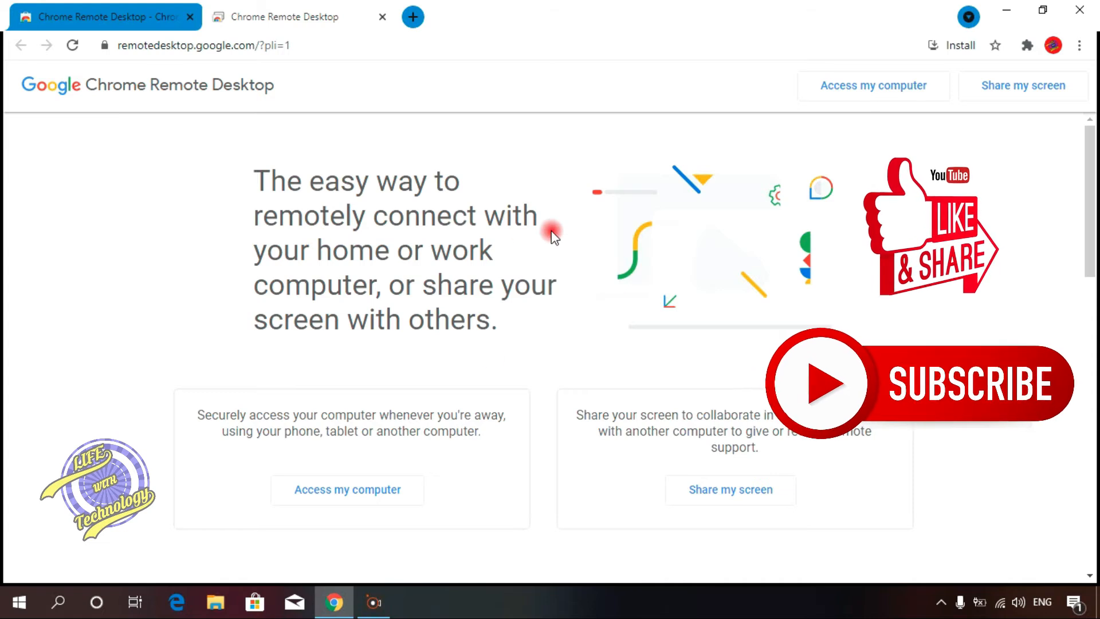
pyautogui.click(394, 493)
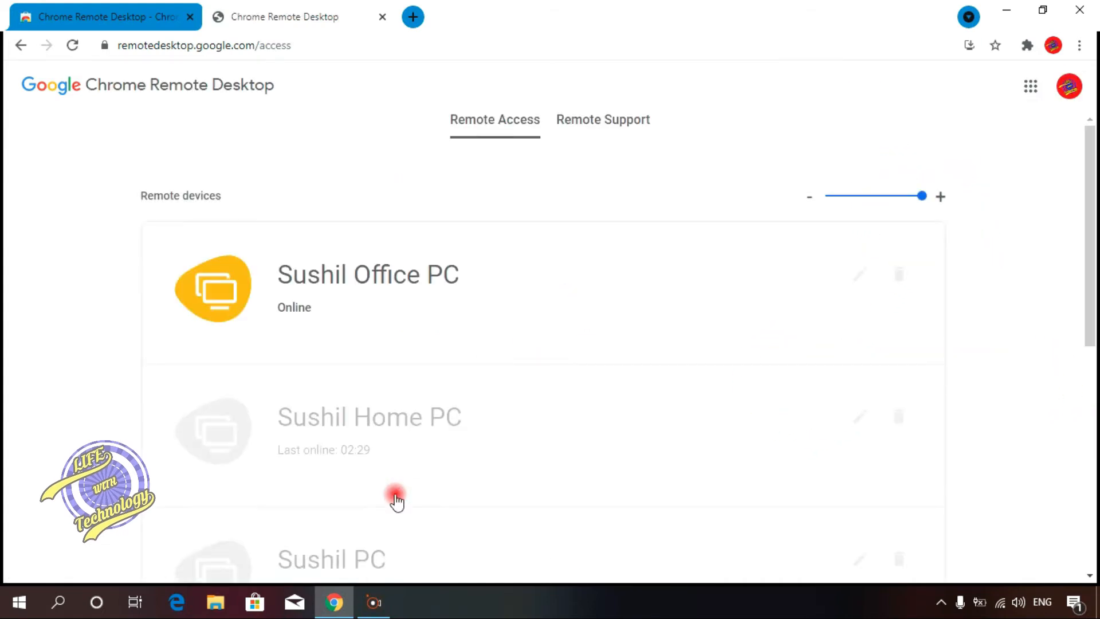
pyautogui.moveTo(1091, 307); pyautogui.dragTo(1091, 560)
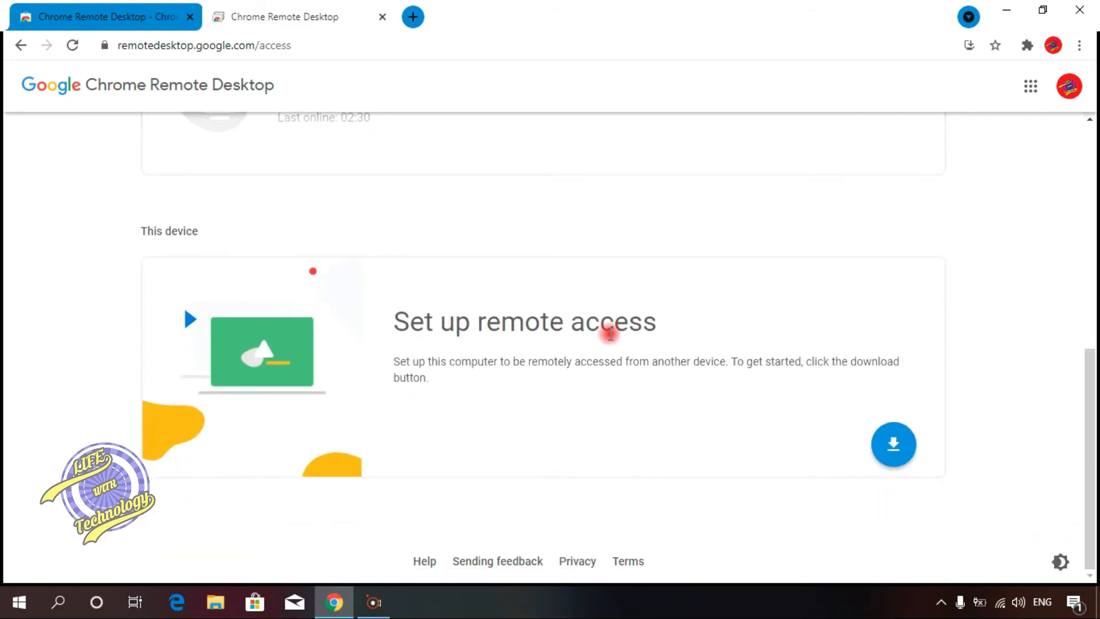
pyautogui.click(893, 447)
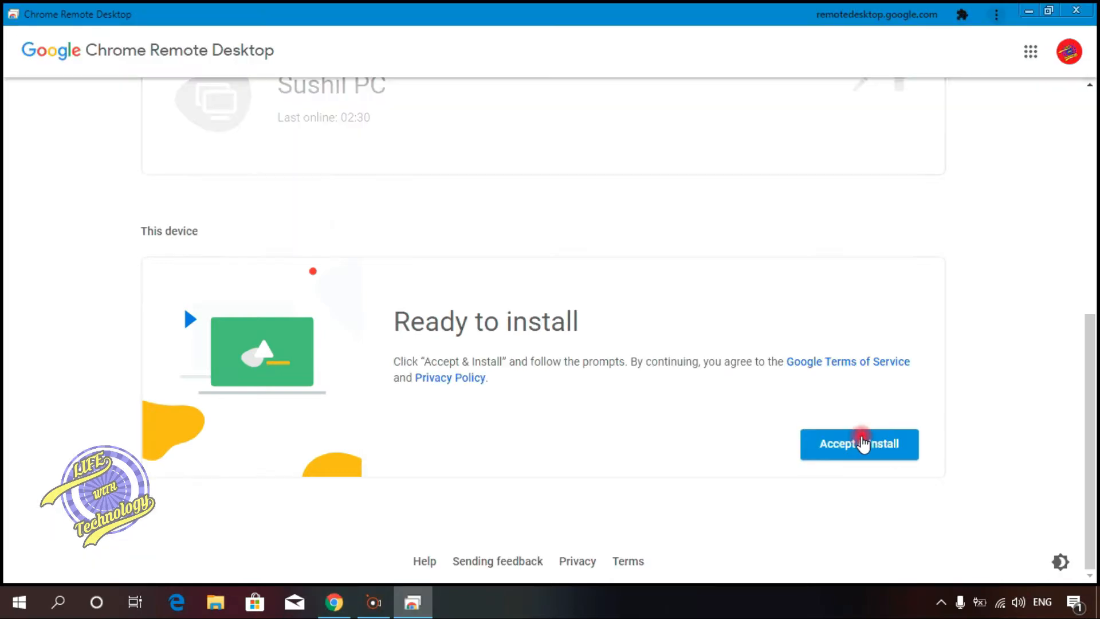
pyautogui.click(862, 443)
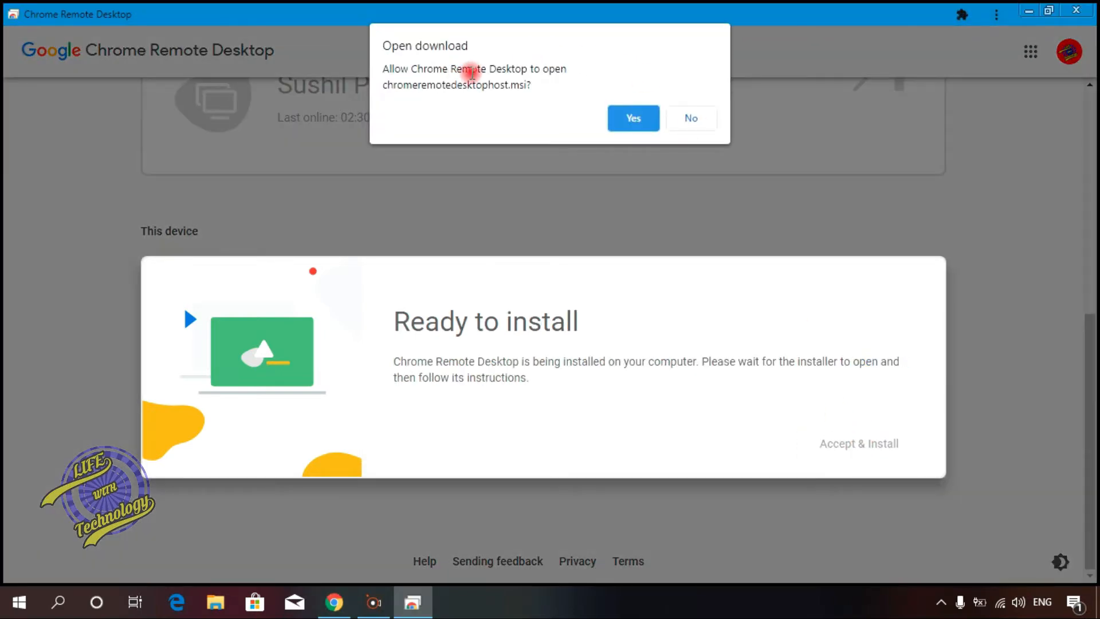
pyautogui.click(634, 117)
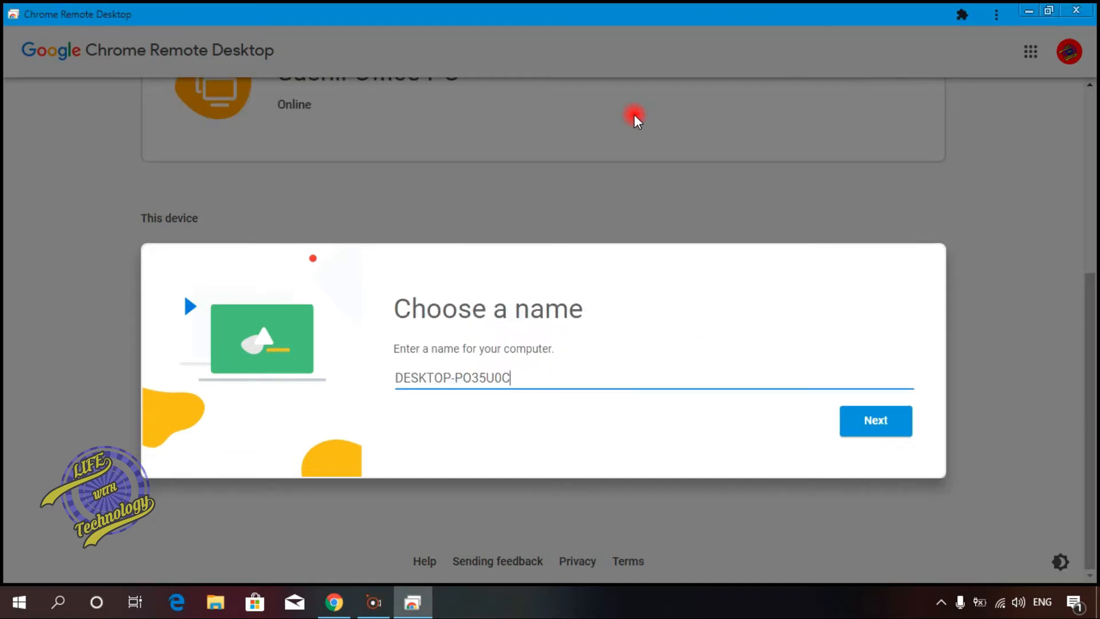
# Step: Replace the suggested computer name with the owner's first name and continue
pyautogui.press('BackSpace')
pyautogui.press('BackSpace')
pyautogui.press('BackSpace')
pyautogui.press('BackSpace')
pyautogui.press('BackSpace')
pyautogui.press('BackSpace')
pyautogui.press('BackSpace')
pyautogui.press('BackSpace')
pyautogui.press('BackSpace')
pyautogui.press('BackSpace')
pyautogui.press('BackSpace')
pyautogui.press('BackSpace')
pyautogui.write('S')
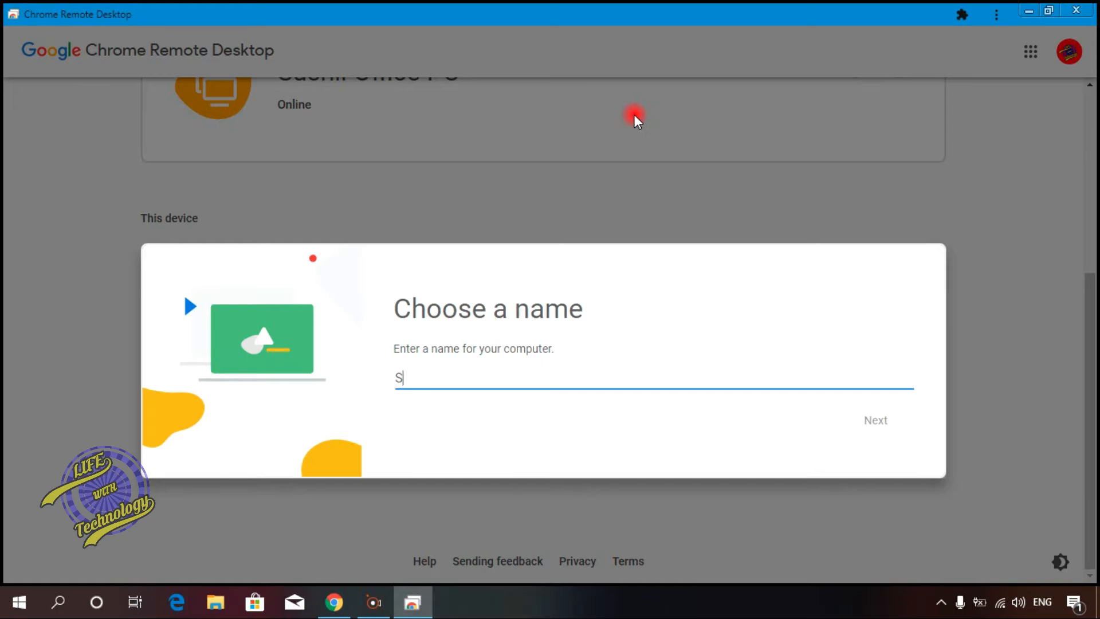
pyautogui.write('ushil PC')
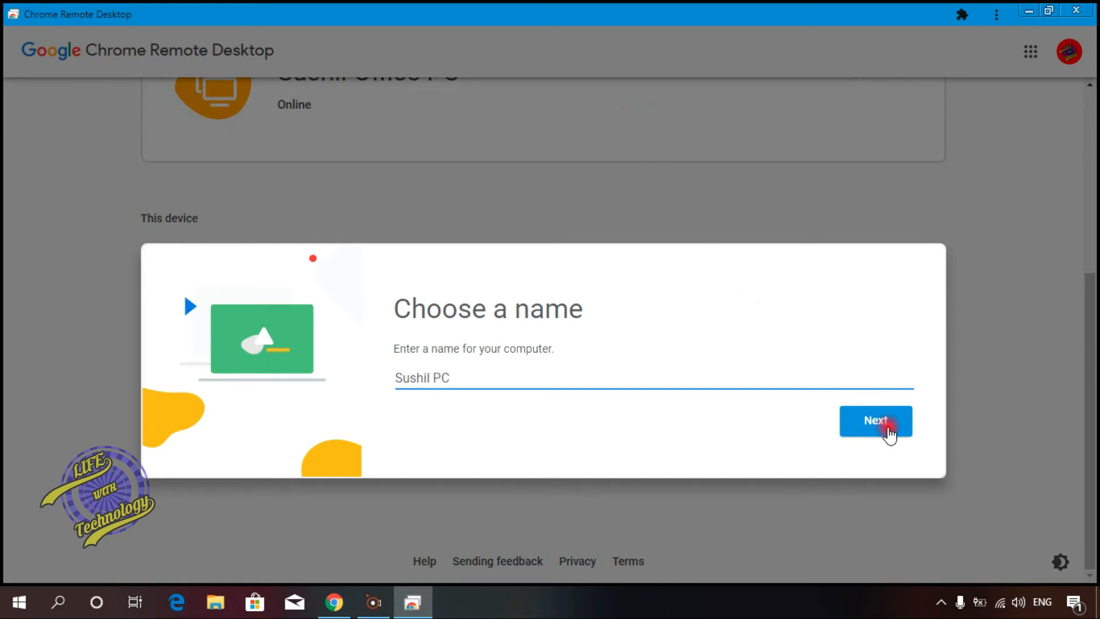
pyautogui.click(888, 434)
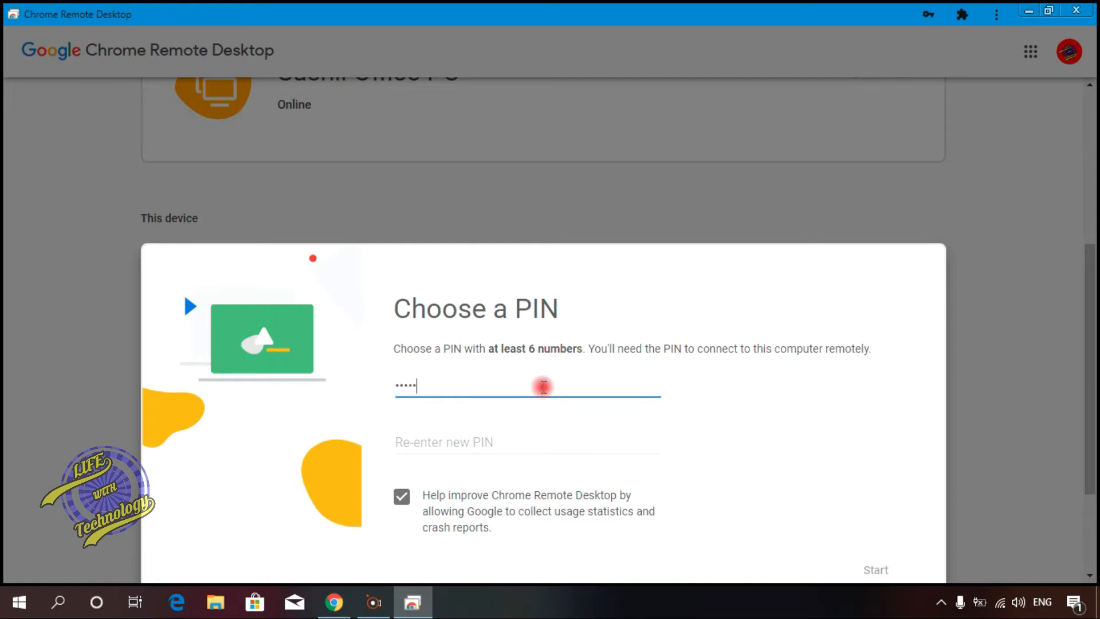
# Step: Enter and confirm the remote access PIN of at least six digits and start remote access
pyautogui.press('Tab')
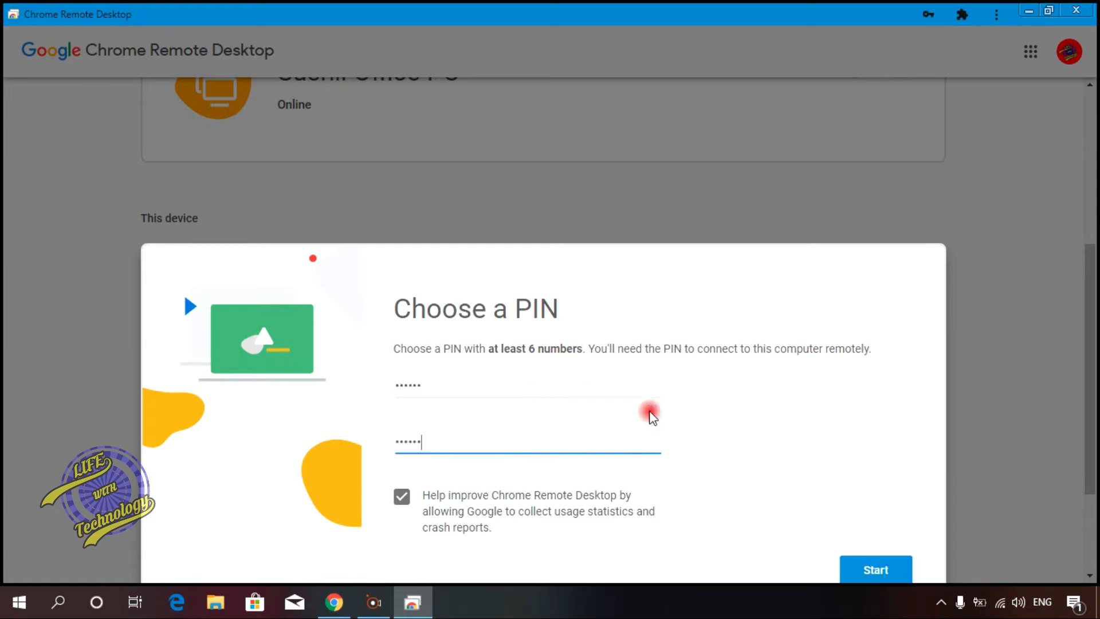
pyautogui.click(876, 569)
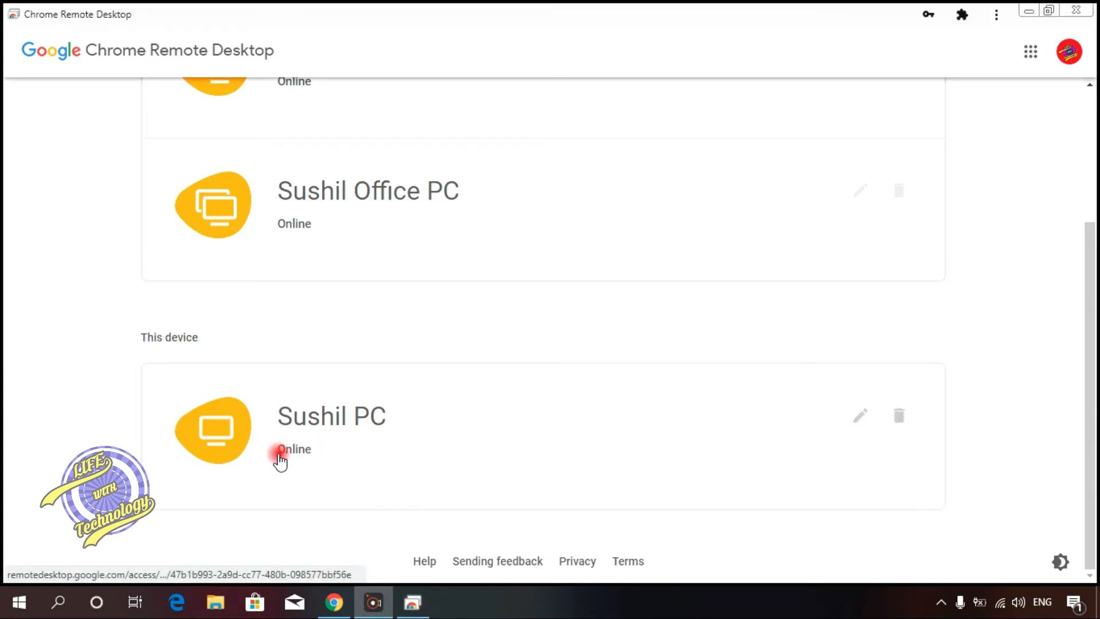
# Step: Connect to the remote Home PC by entering its remote access PIN
pyautogui.moveTo(1093, 394); pyautogui.dragTo(1093, 223)
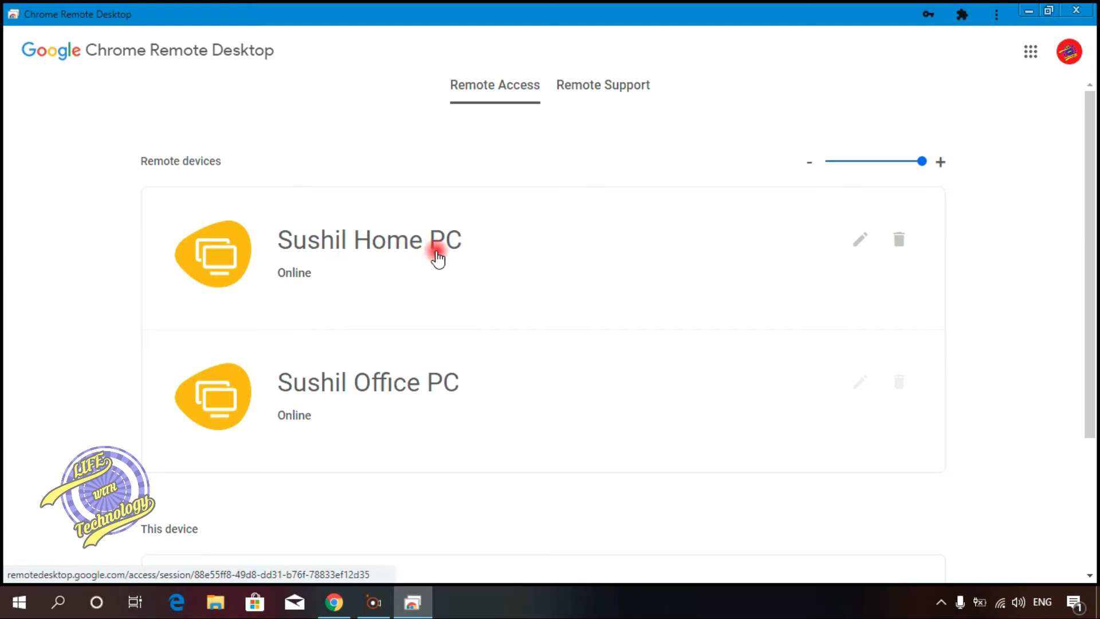
pyautogui.click(349, 253)
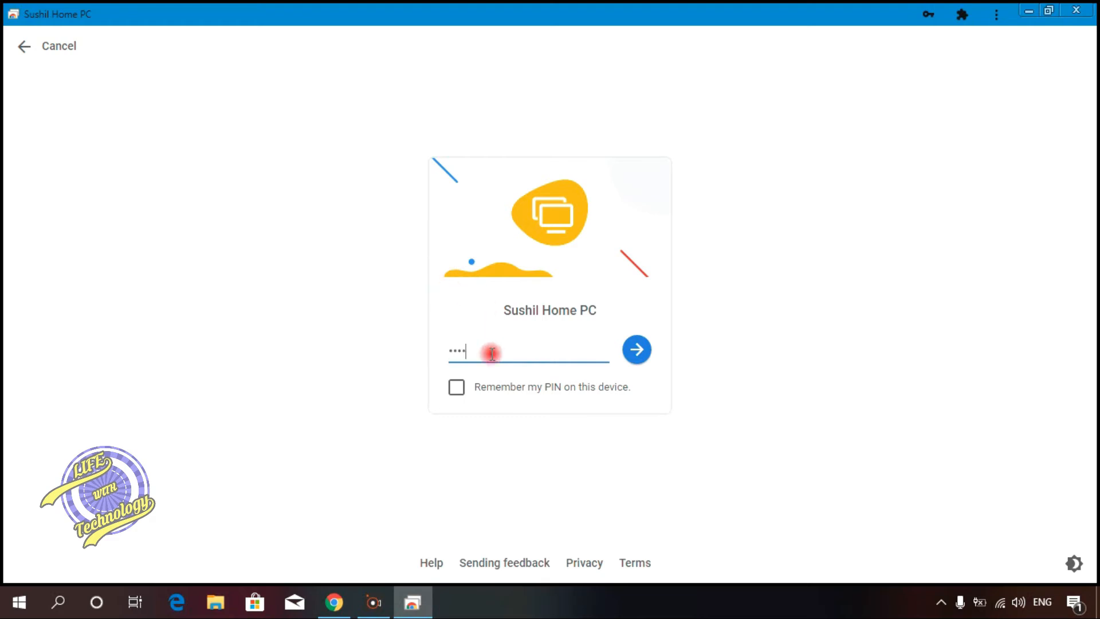
pyautogui.write('•')
pyautogui.click(637, 358)
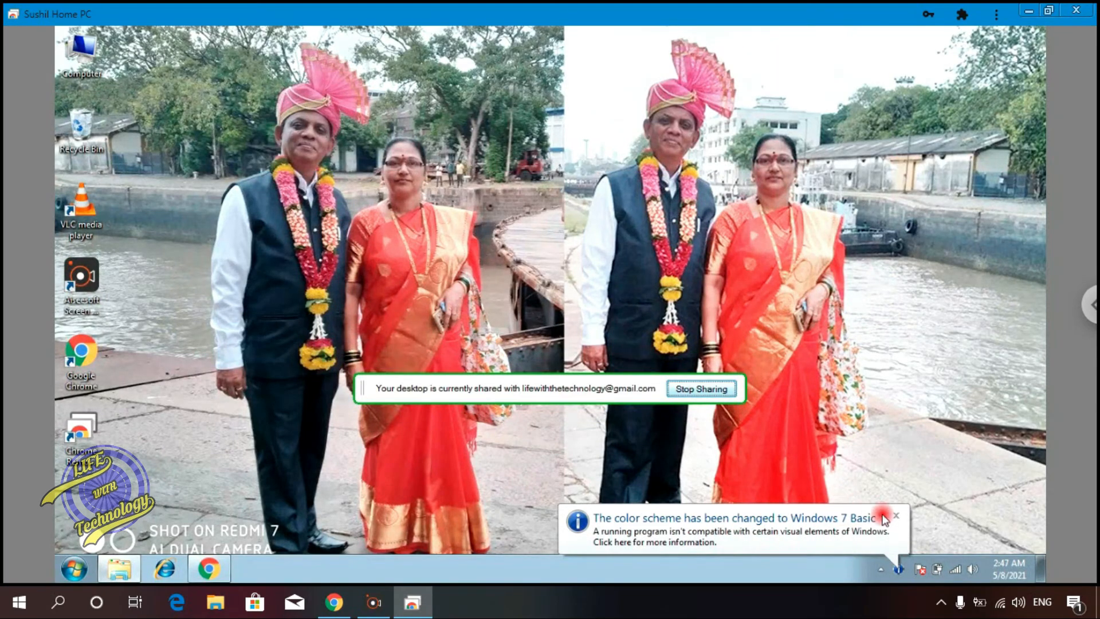
# Step: On the remote desktop, open Computer, browse into New Volume (D:) and open the text document in Notepad
pyautogui.click(896, 516)
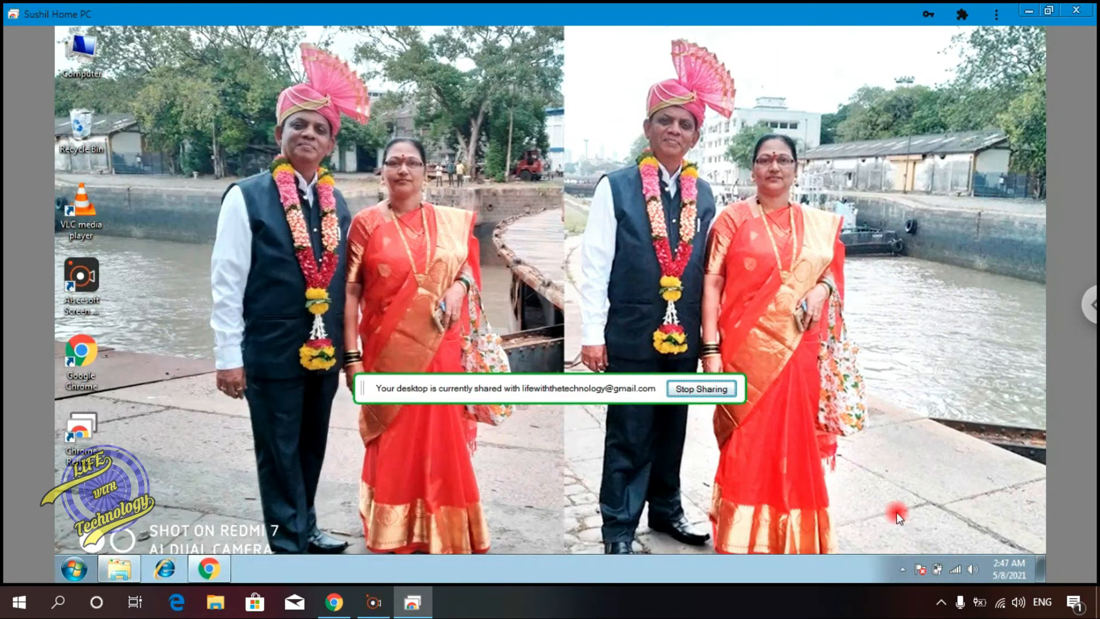
pyautogui.click(55, 560)
pyautogui.click(187, 504)
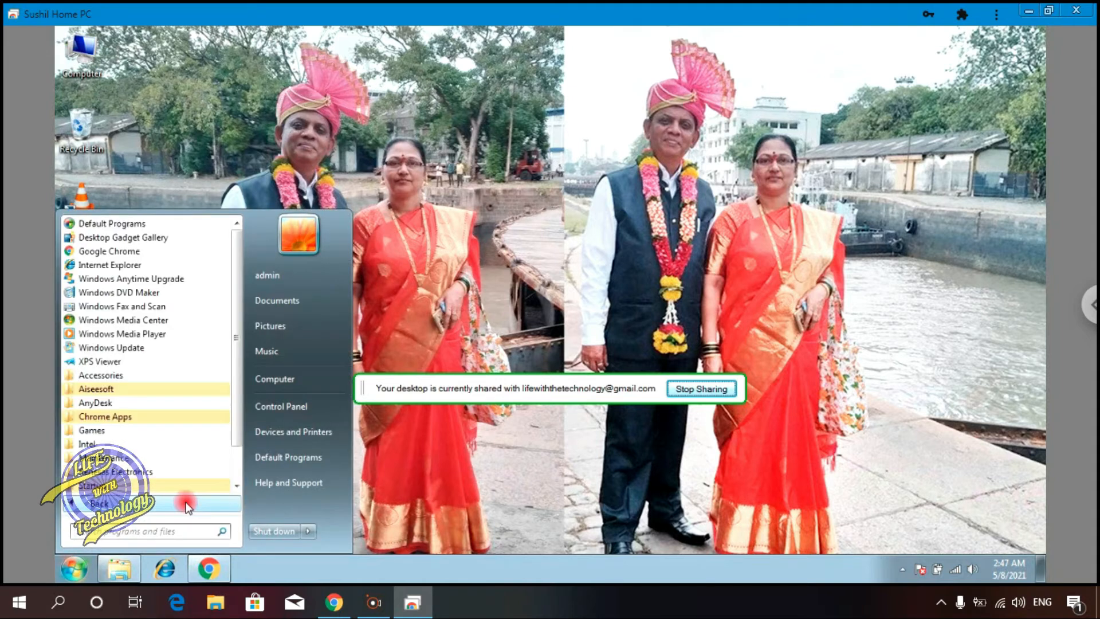
pyautogui.moveTo(238, 321); pyautogui.dragTo(251, 252)
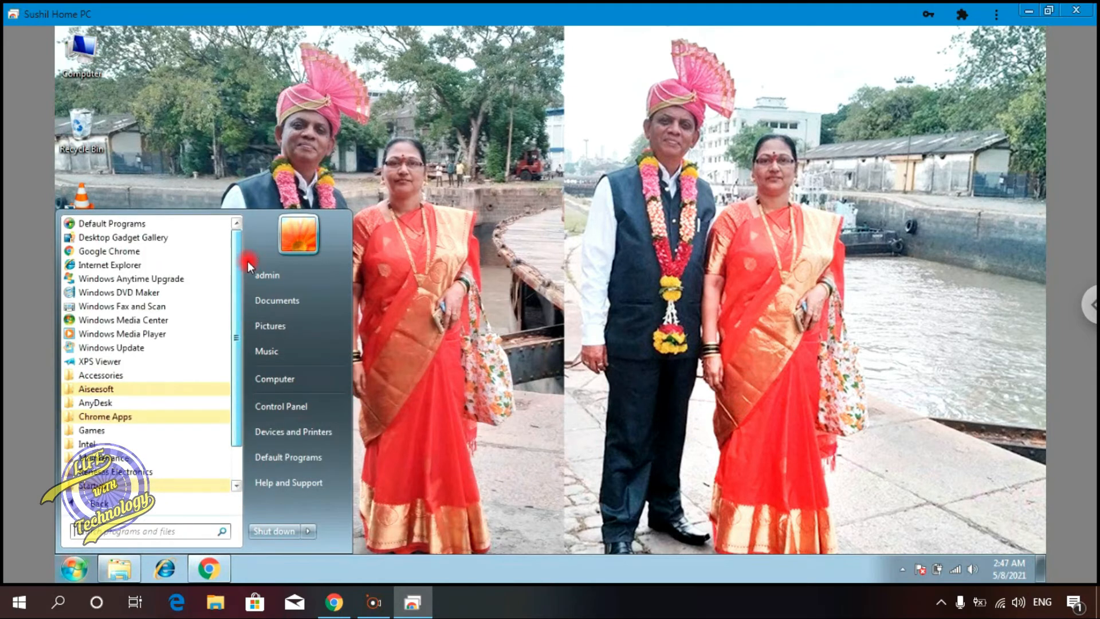
pyautogui.click(320, 376)
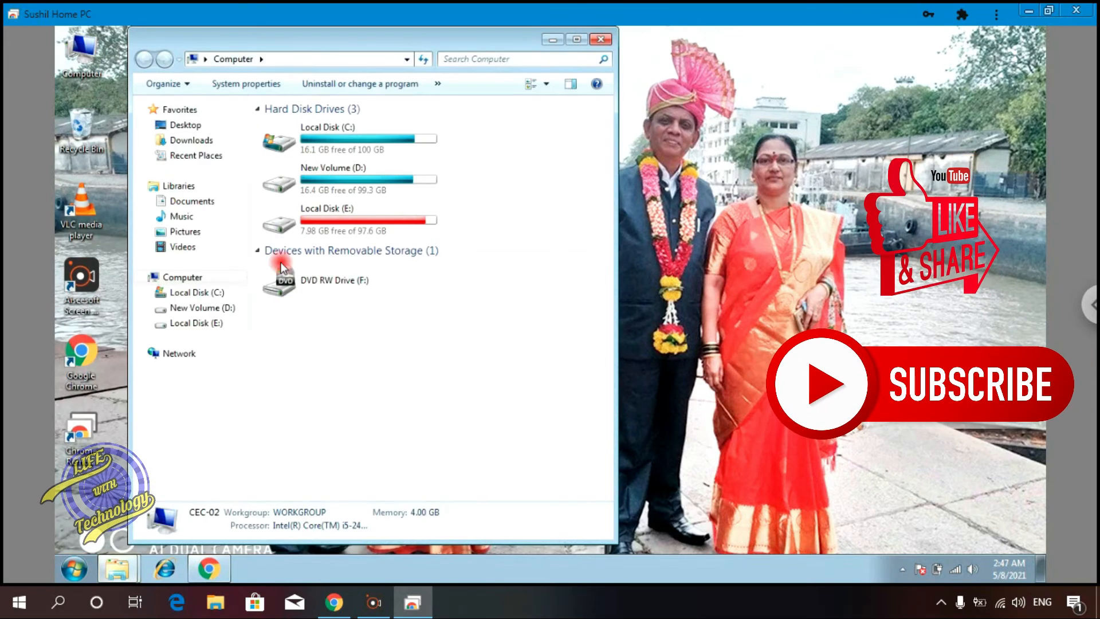
pyautogui.click(358, 175)
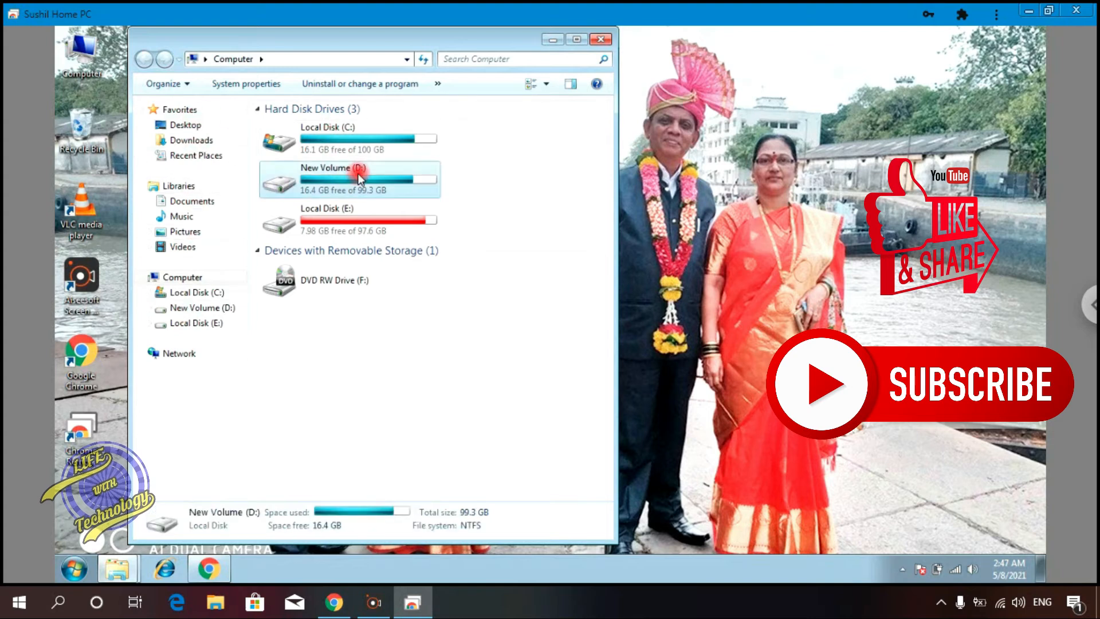
pyautogui.doubleClick(358, 175)
pyautogui.doubleClick(355, 153)
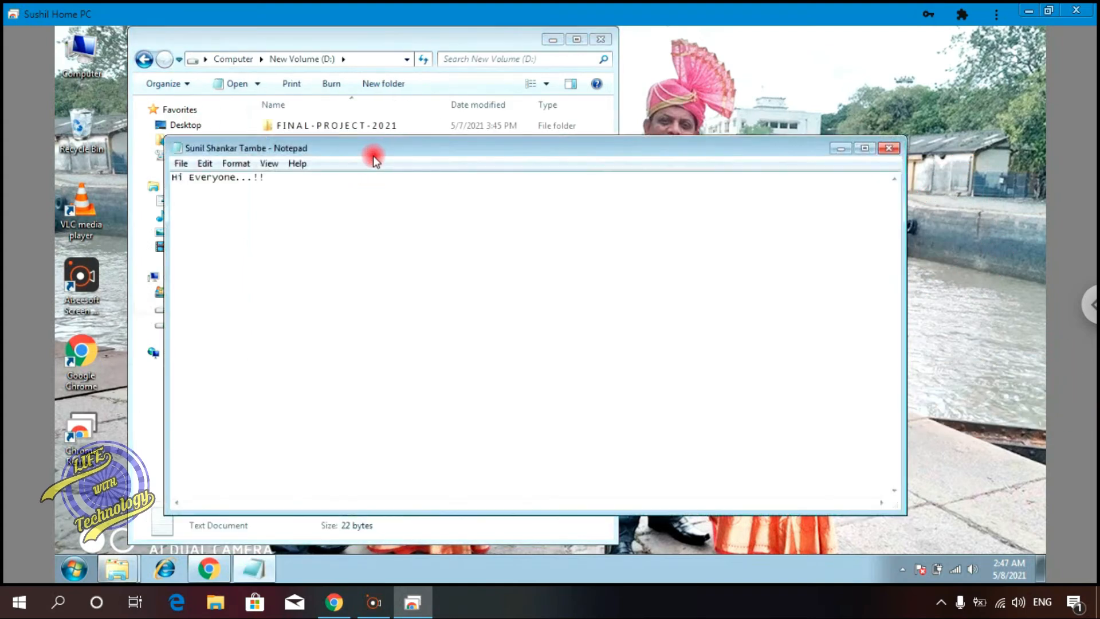
# Step: Add a new line reading "Hello" below the existing text and save the file
pyautogui.click(310, 182)
pyautogui.press('Return')
pyautogui.press('Return')
pyautogui.write('Hellw')
pyautogui.press('BackSpace')
pyautogui.write('o')
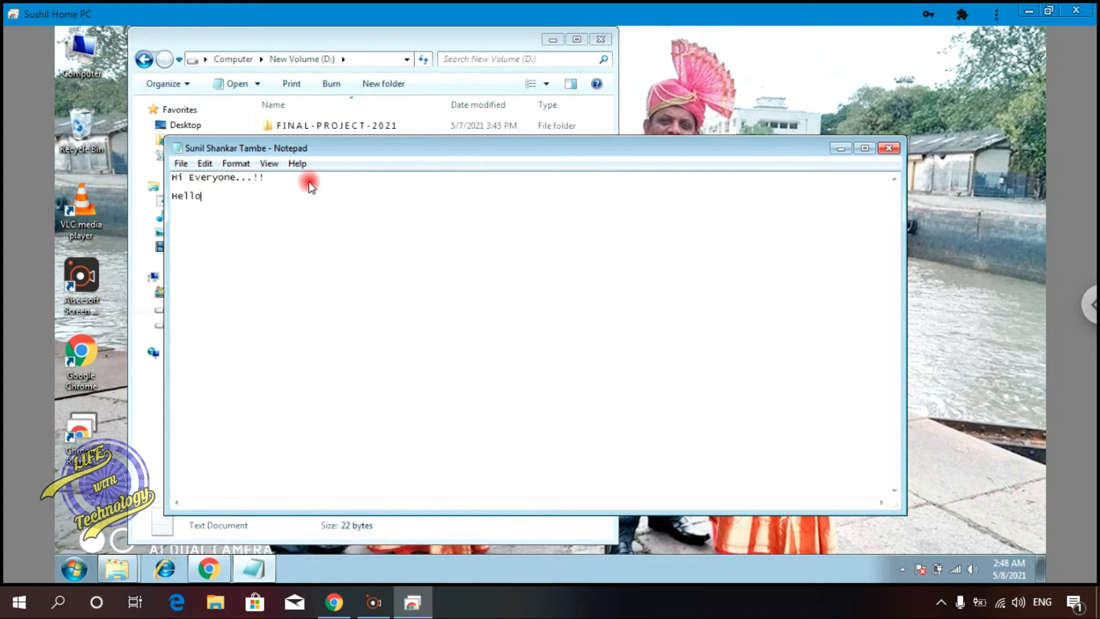
pyautogui.hotkey('ctrl', 's')
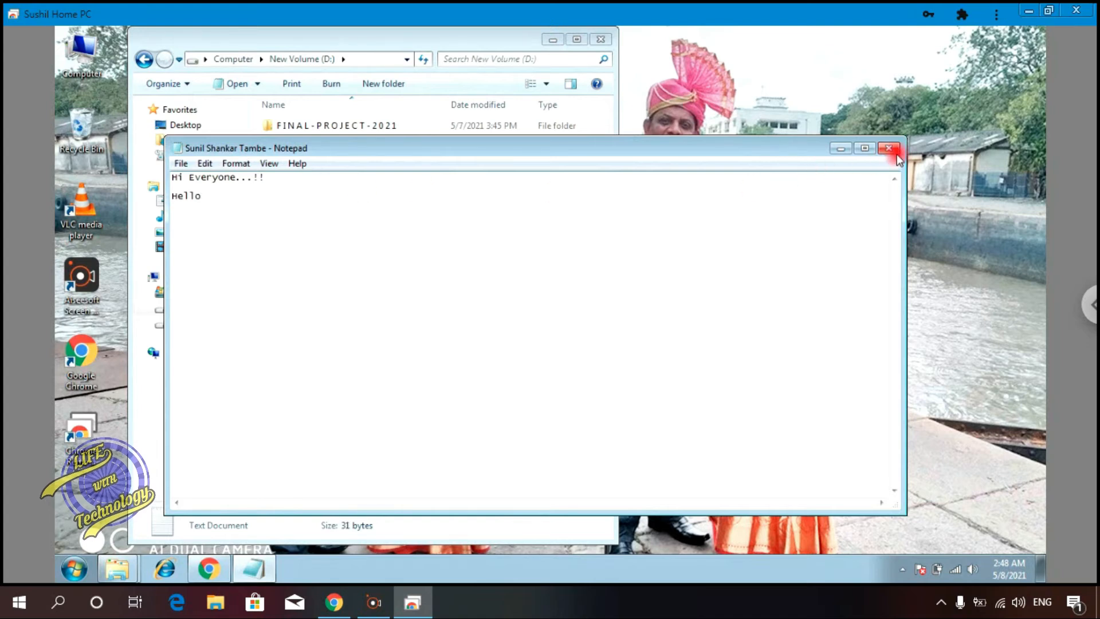
# Step: Close Notepad and the New Volume (D:) window on the remote desktop
pyautogui.click(889, 149)
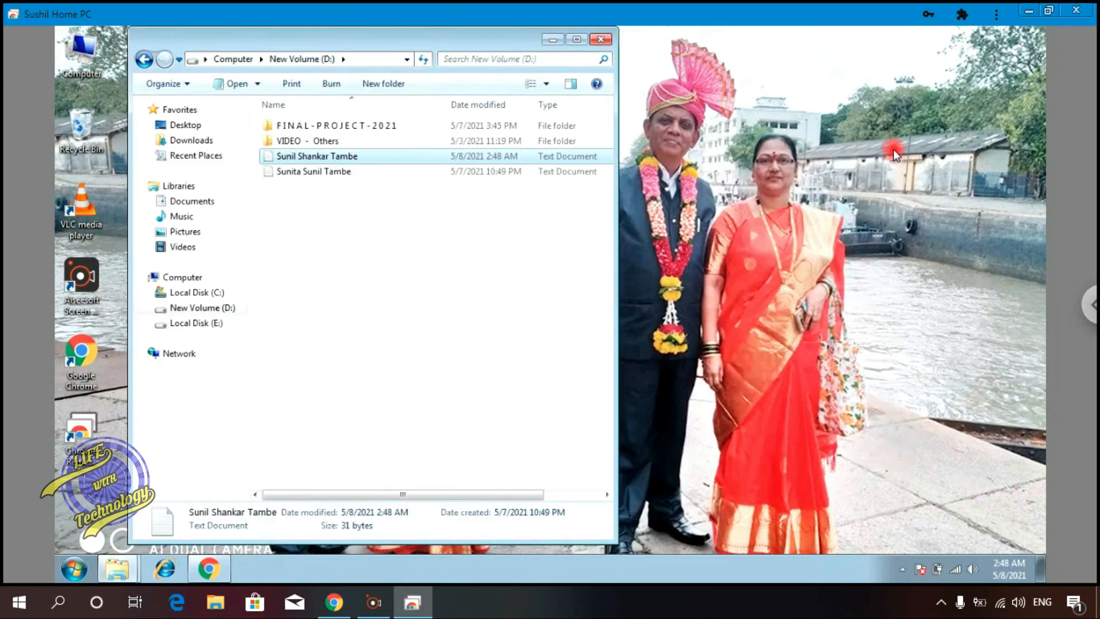
pyautogui.click(602, 40)
# Step: Open the session options panel and browse through its settings
pyautogui.click(1093, 304)
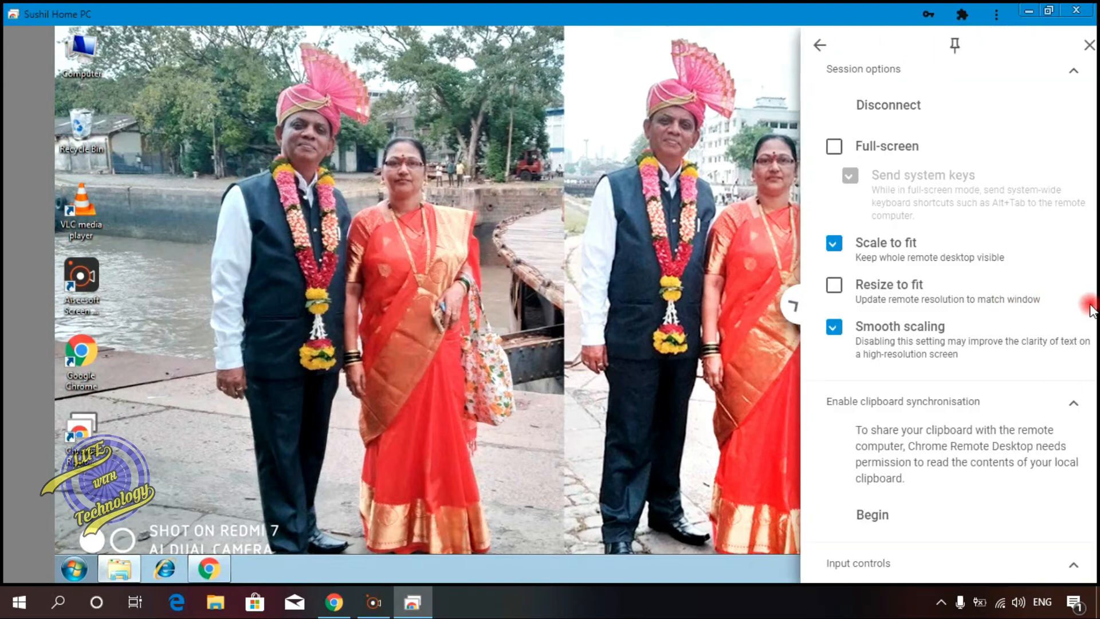
pyautogui.click(809, 148)
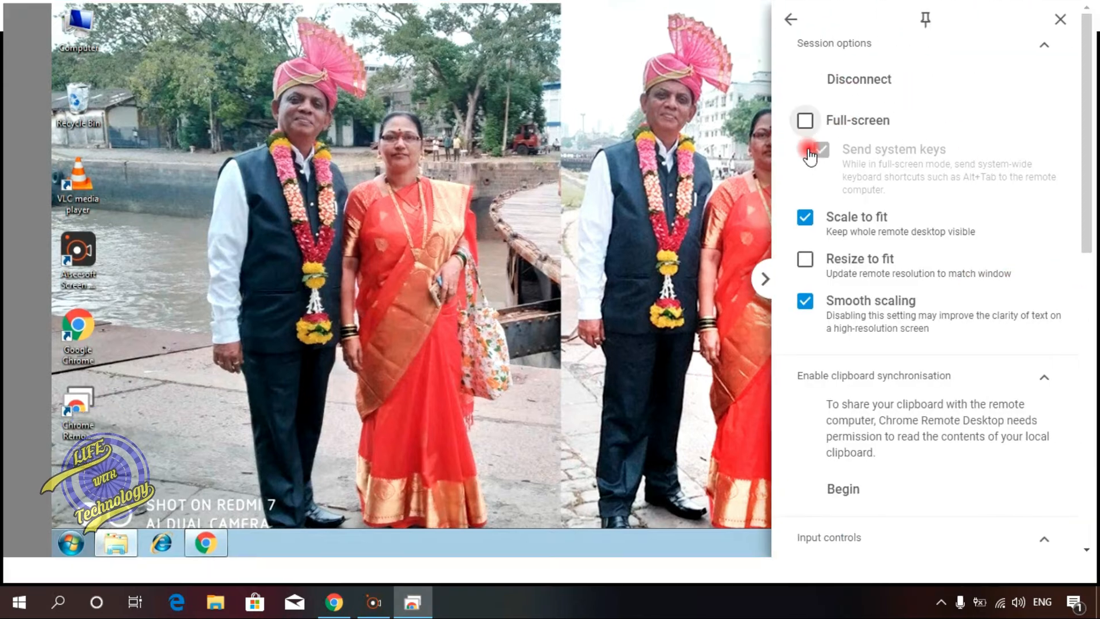
pyautogui.click(812, 120)
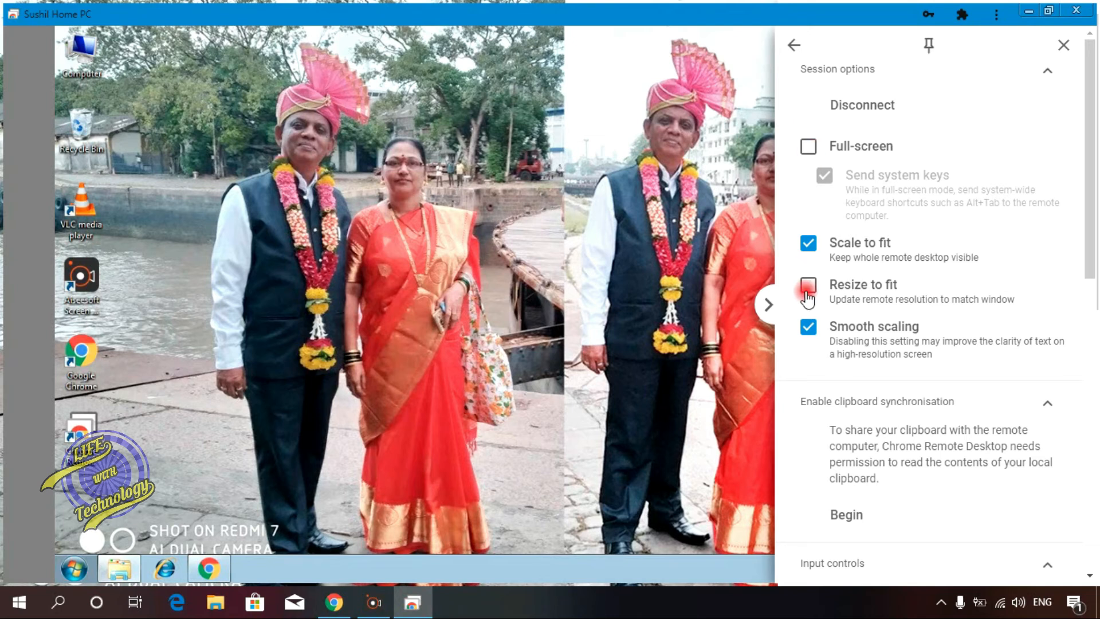
pyautogui.click(808, 295)
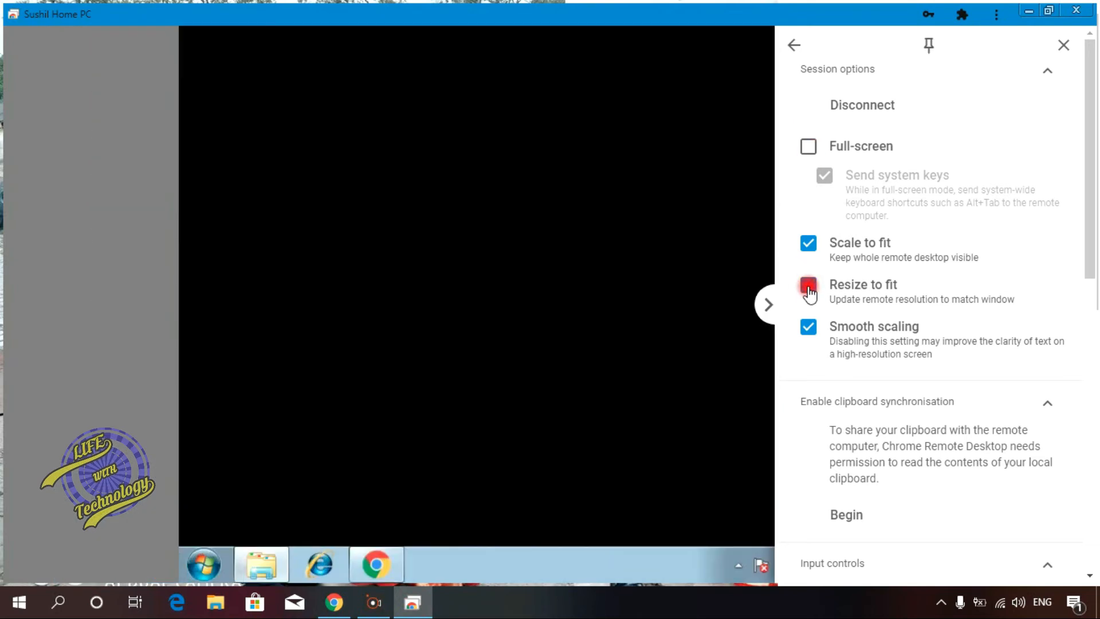
pyautogui.click(808, 292)
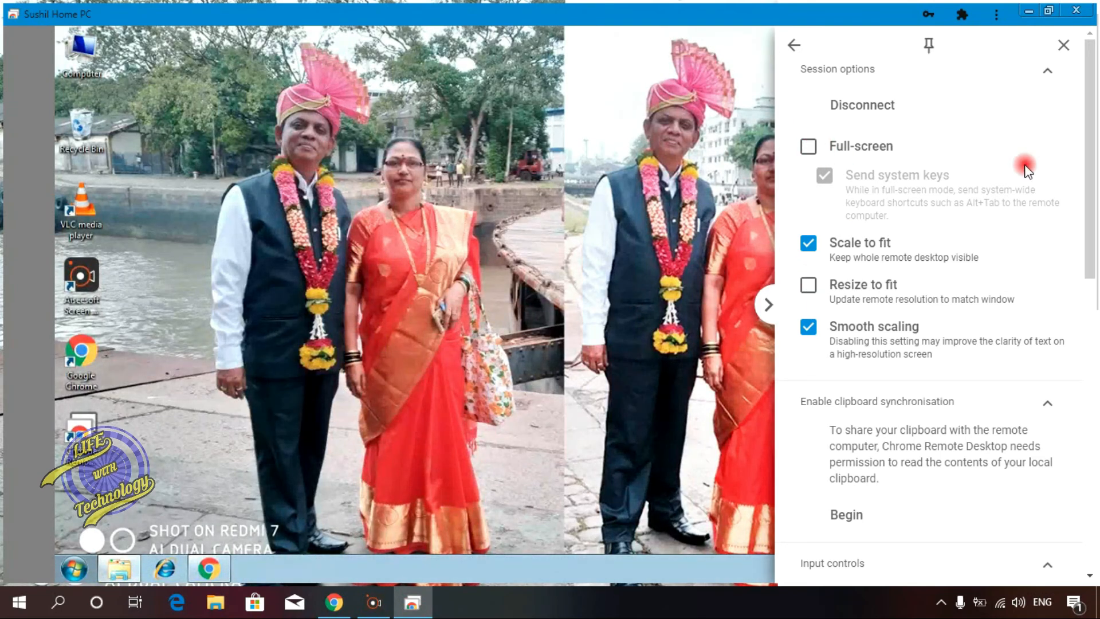
pyautogui.moveTo(1084, 241); pyautogui.dragTo(1090, 435)
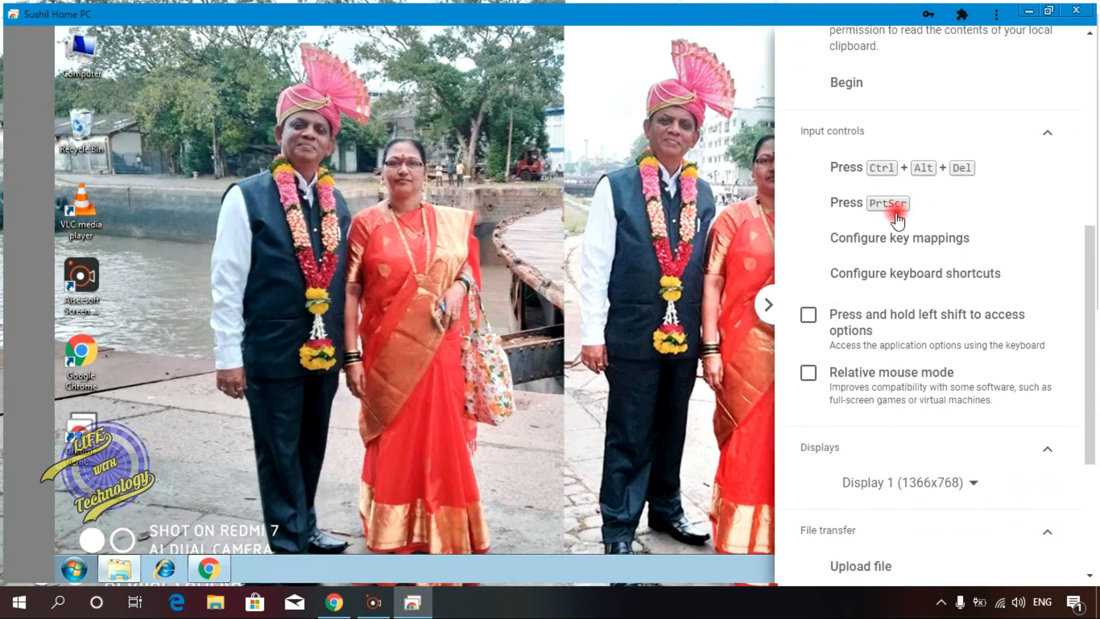
pyautogui.moveTo(1088, 287); pyautogui.dragTo(1088, 391)
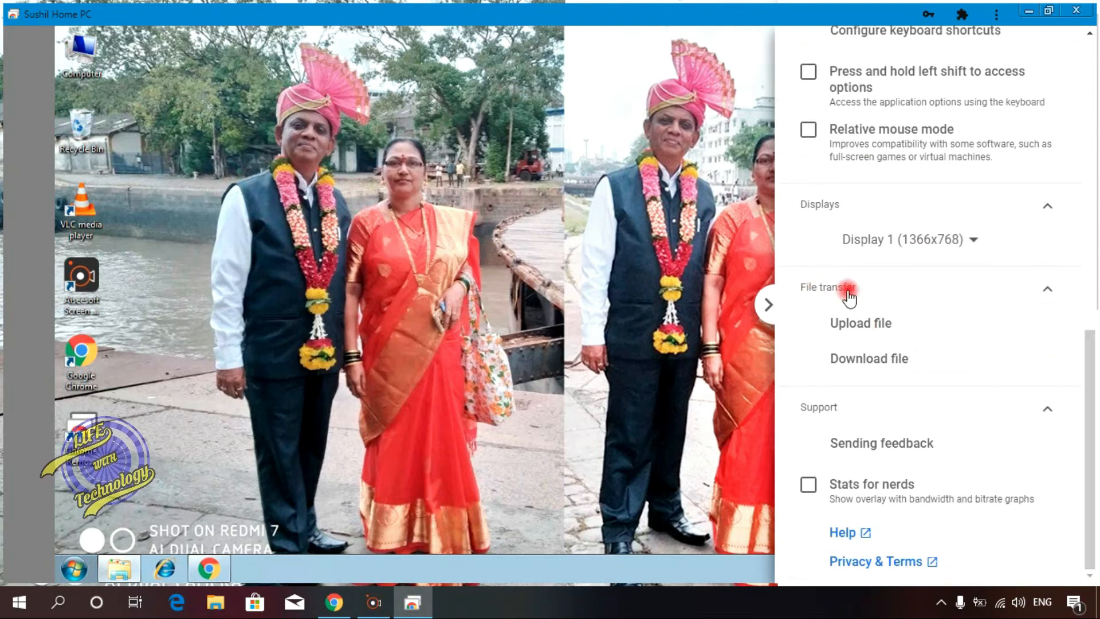
# Step: Download the edited text document from the remote New Volume (D:) folder to the local PC
pyautogui.click(909, 361)
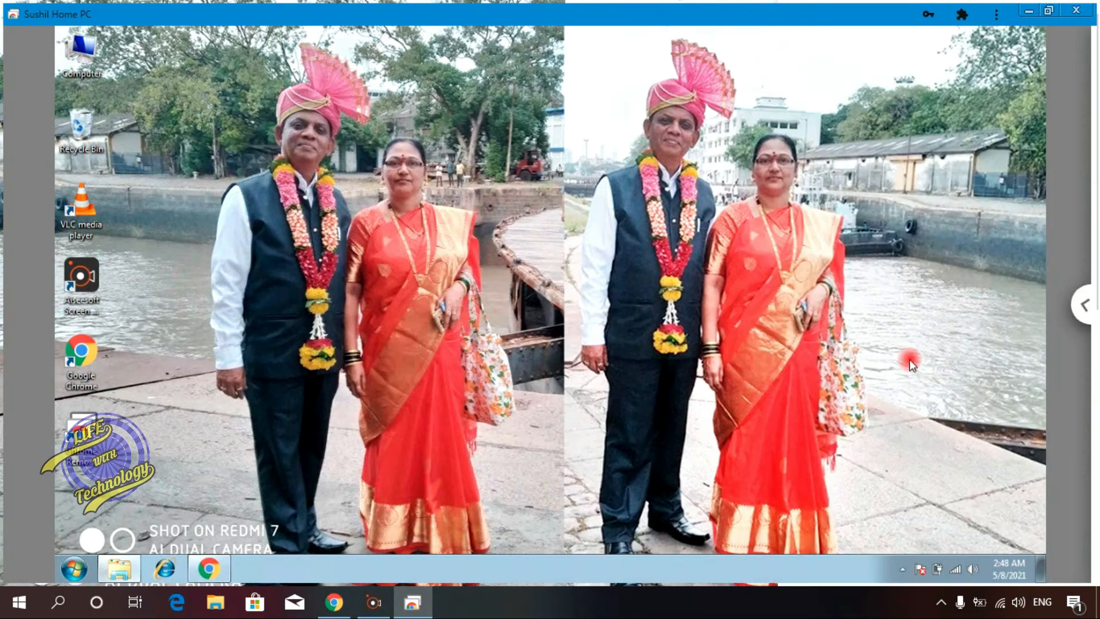
pyautogui.click(305, 158)
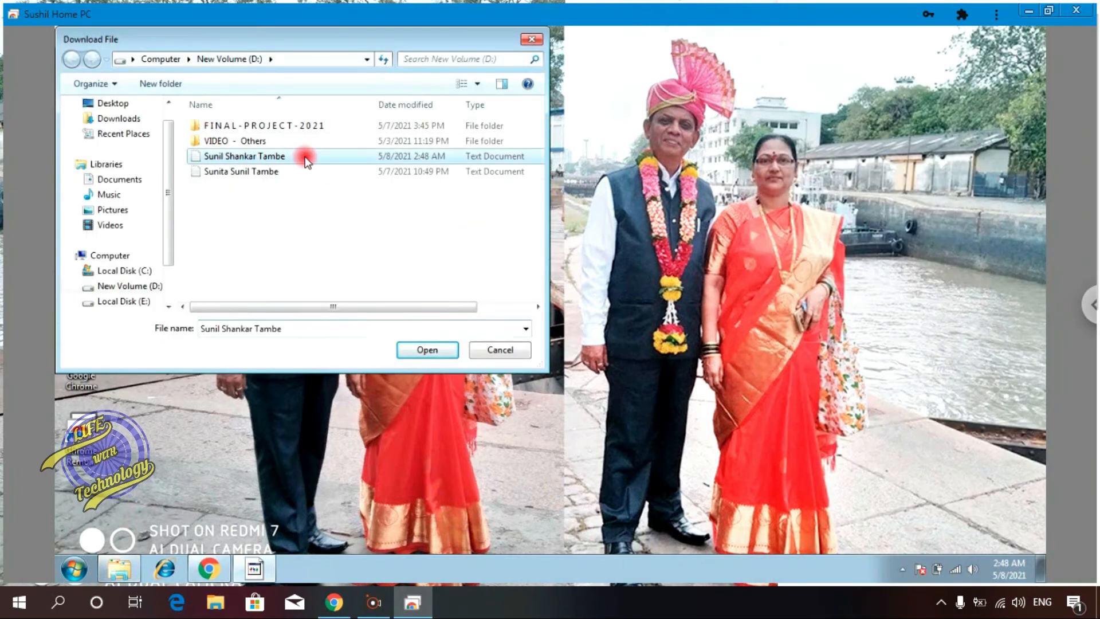
pyautogui.click(445, 350)
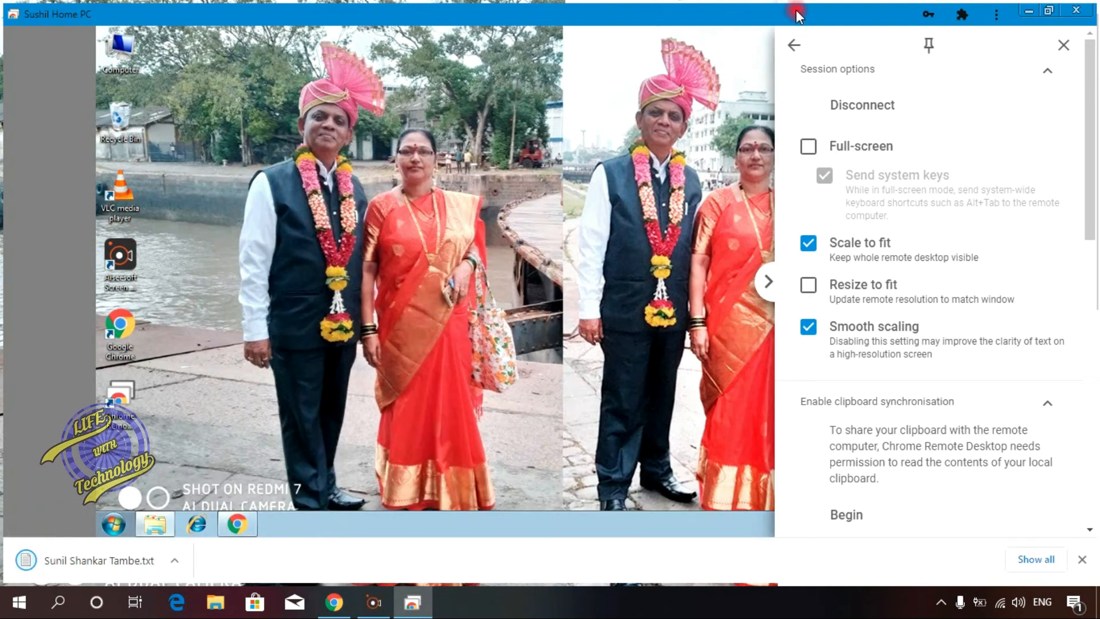
# Step: Minimize the remote session and open the downloaded text document from the local Downloads folder in Notepad
pyautogui.click(1034, 12)
pyautogui.click(1005, 9)
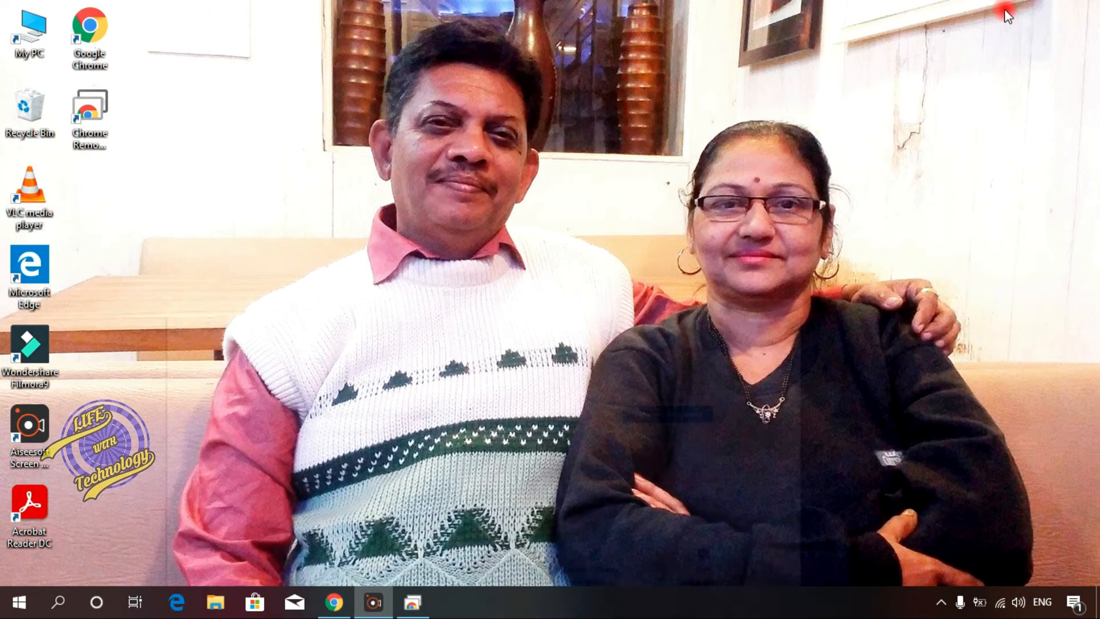
pyautogui.click(220, 607)
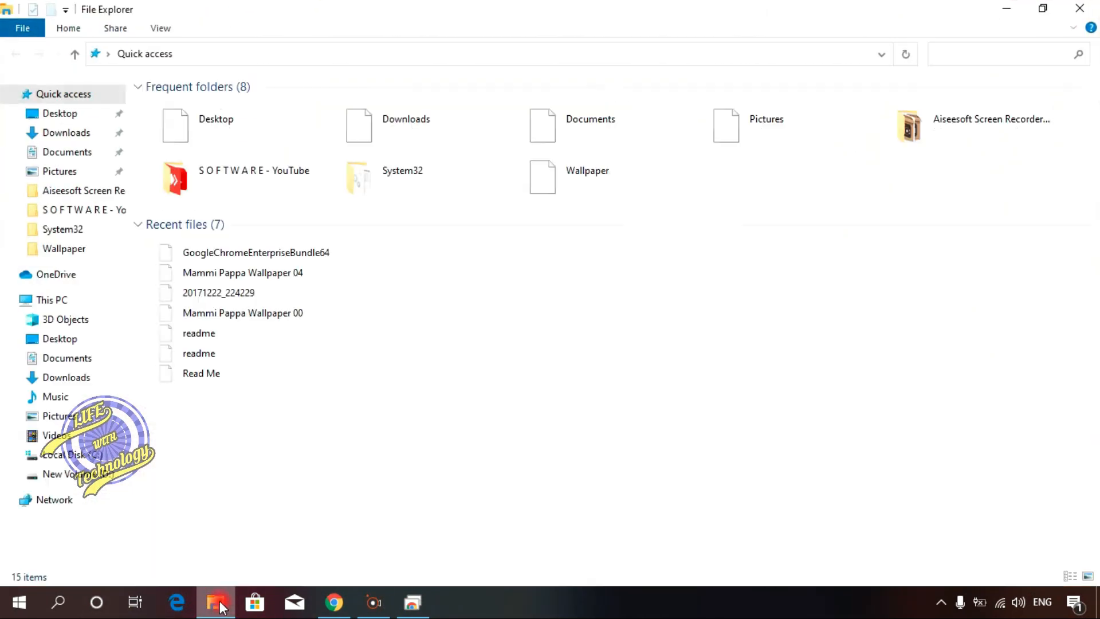
pyautogui.click(71, 133)
pyautogui.click(218, 130)
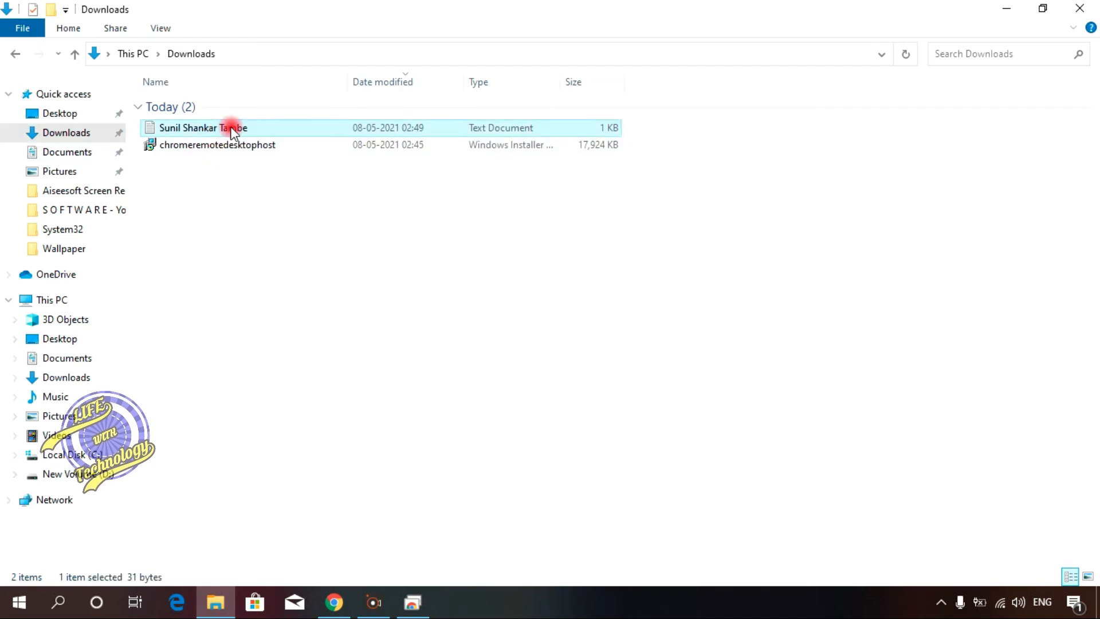
pyautogui.doubleClick(217, 129)
pyautogui.click(842, 55)
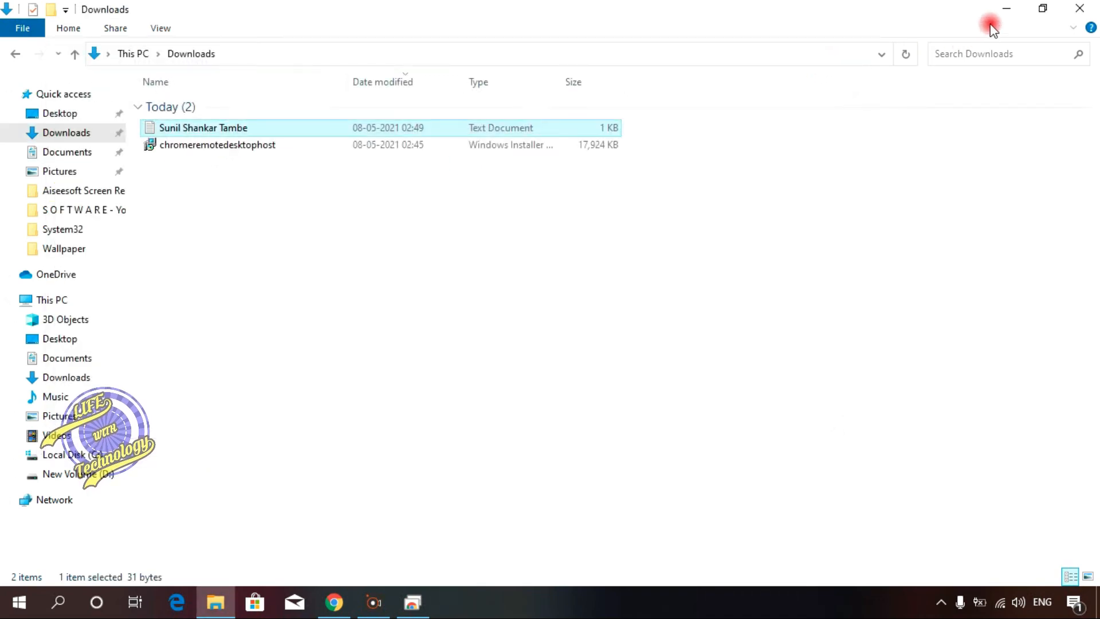
pyautogui.doubleClick(216, 129)
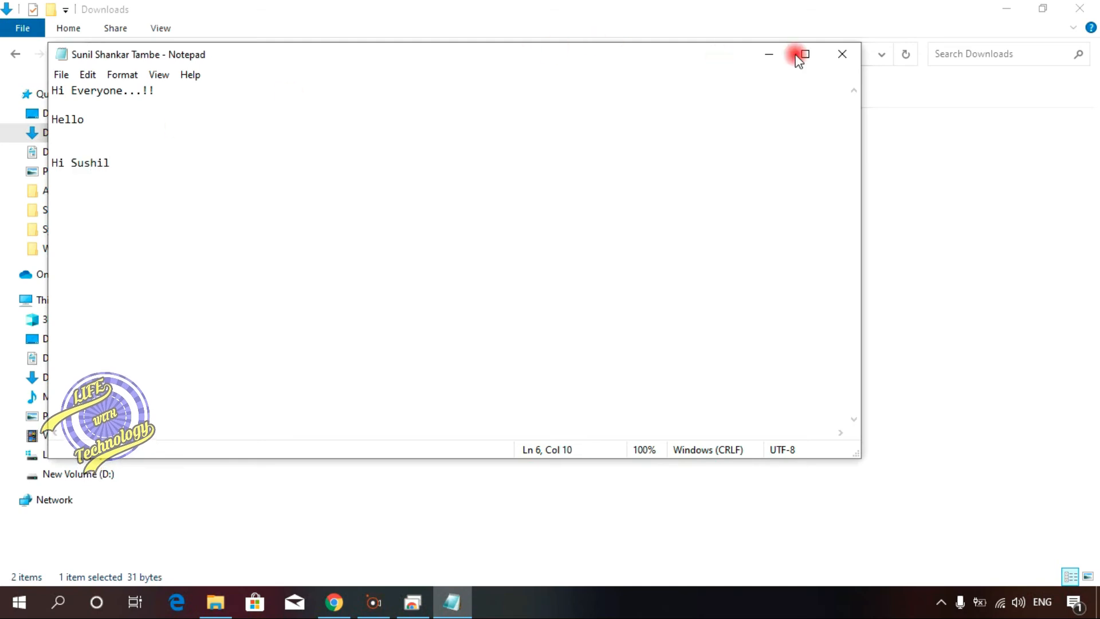
# Step: Close the local copy of the document and File Explorer, then return to the remote session window
pyautogui.click(843, 55)
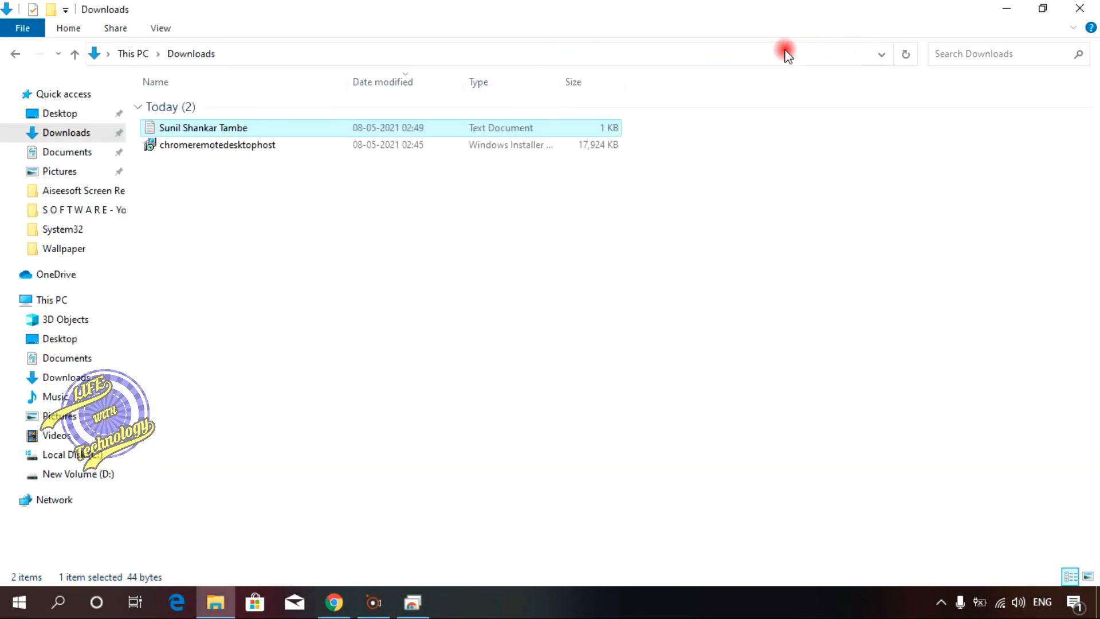
pyautogui.click(1094, 8)
pyautogui.click(349, 604)
pyautogui.click(349, 606)
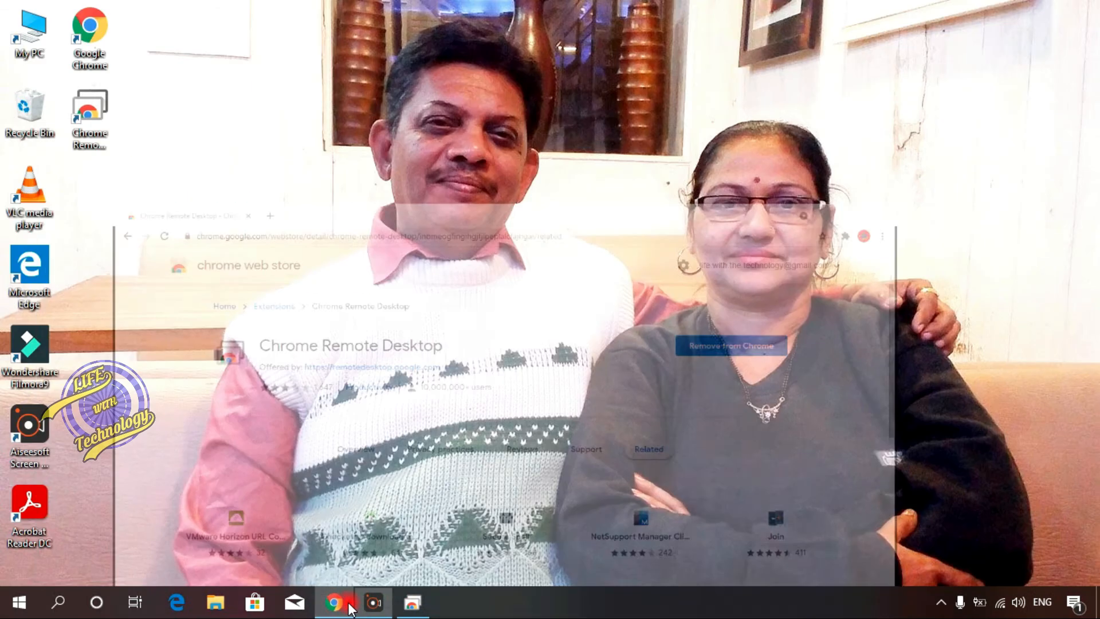
pyautogui.click(411, 603)
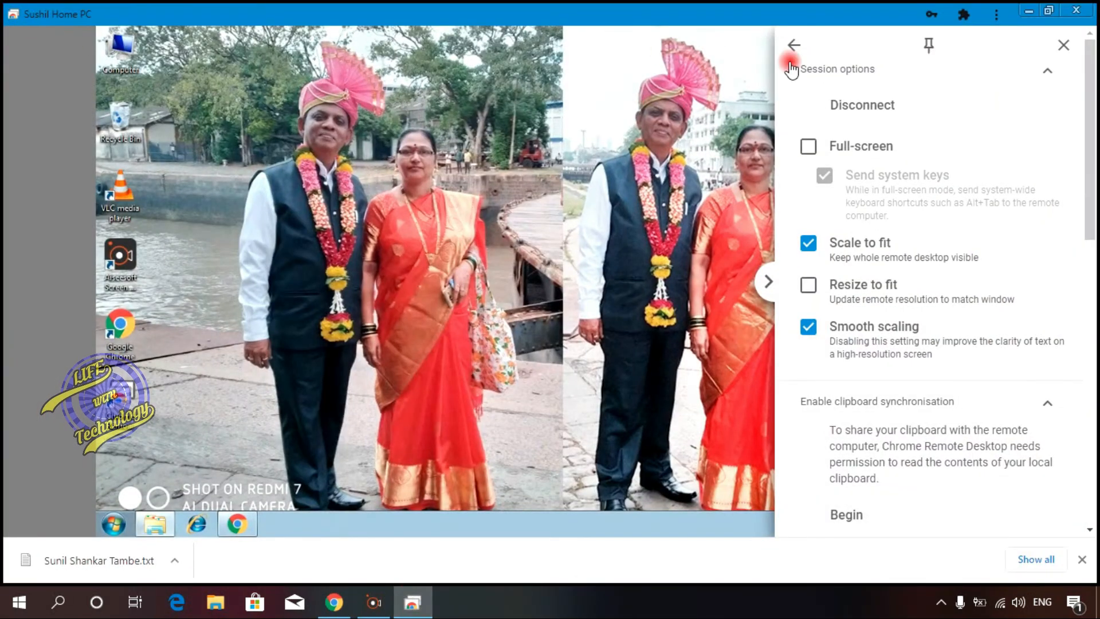
# Step: Upload the text document from the local Downloads folder to the remote PC
pyautogui.moveTo(1090, 235); pyautogui.dragTo(1092, 487)
pyautogui.click(871, 366)
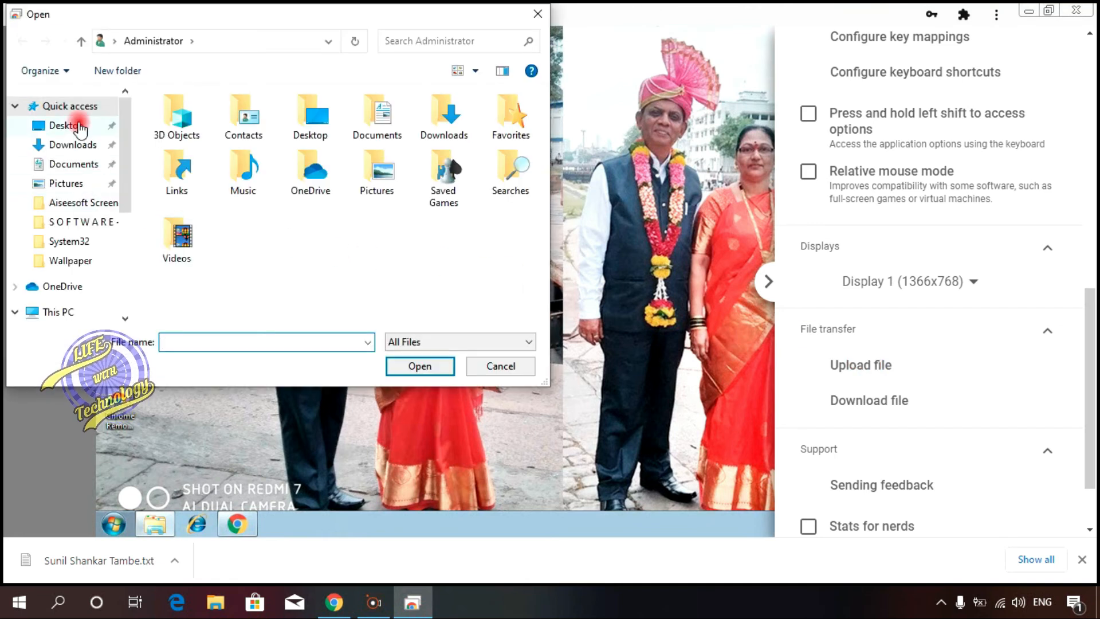
pyautogui.click(81, 127)
pyautogui.click(74, 146)
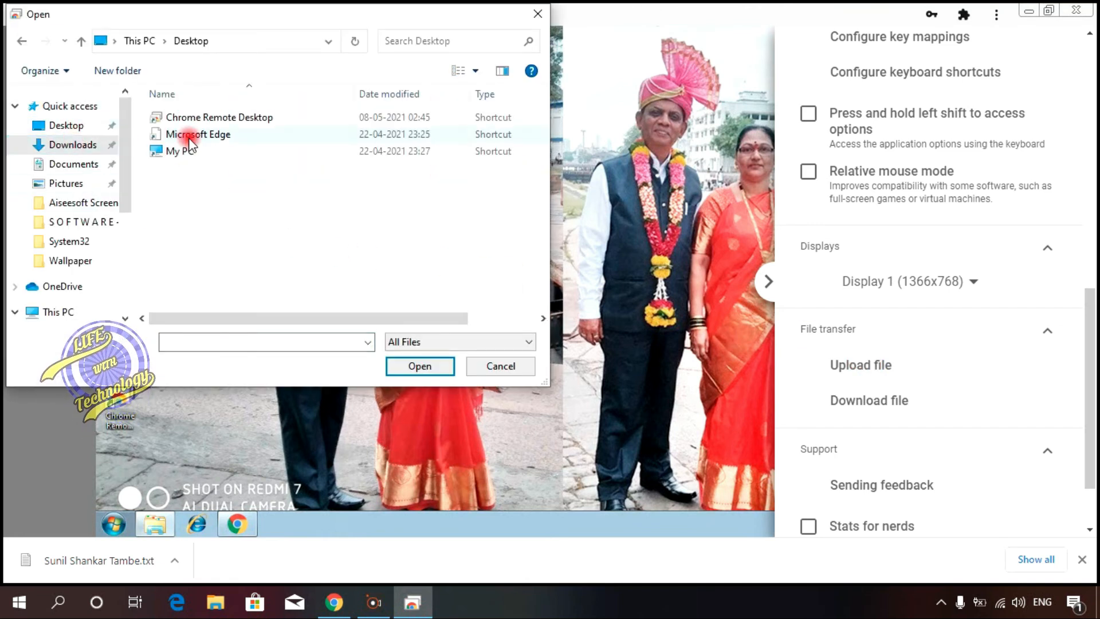
pyautogui.click(172, 140)
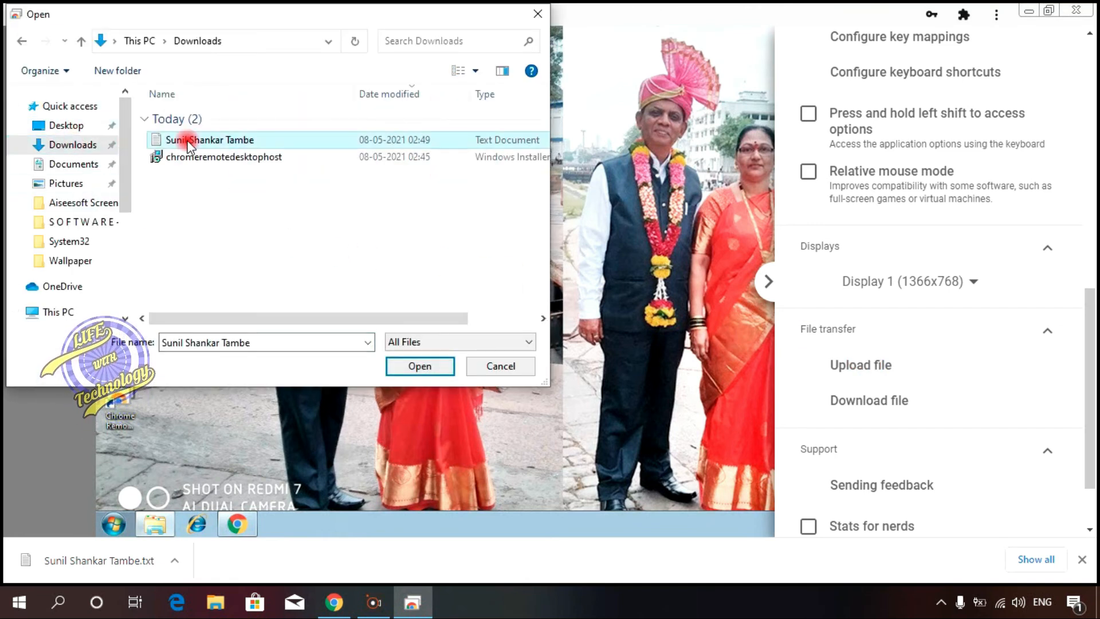
pyautogui.click(390, 363)
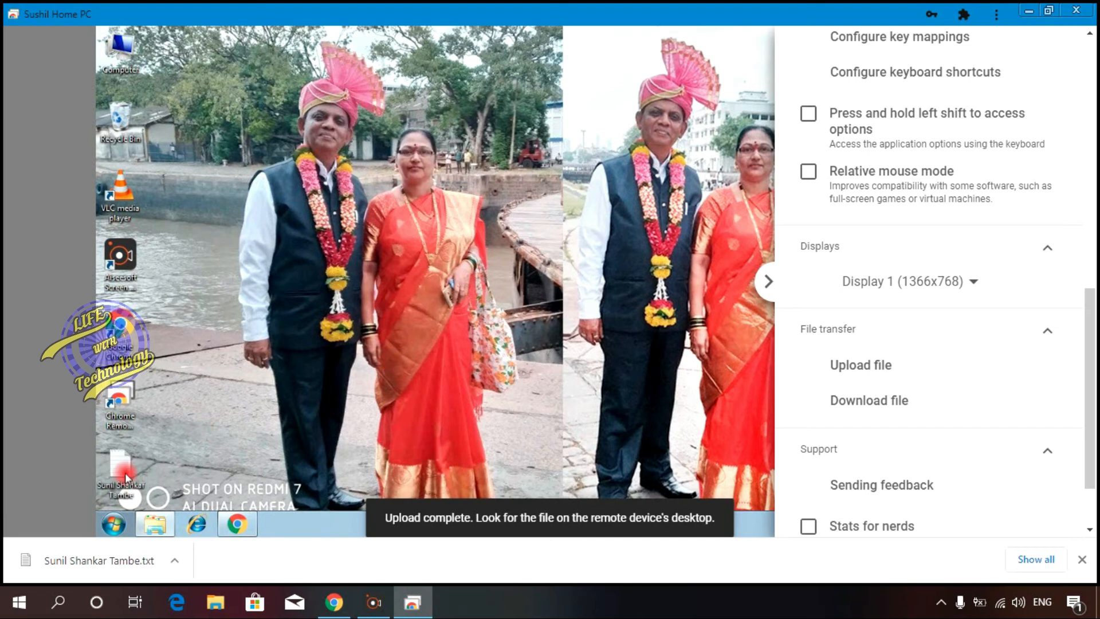
# Step: Open the uploaded document on the remote desktop in Notepad, then minimize it
pyautogui.doubleClick(127, 475)
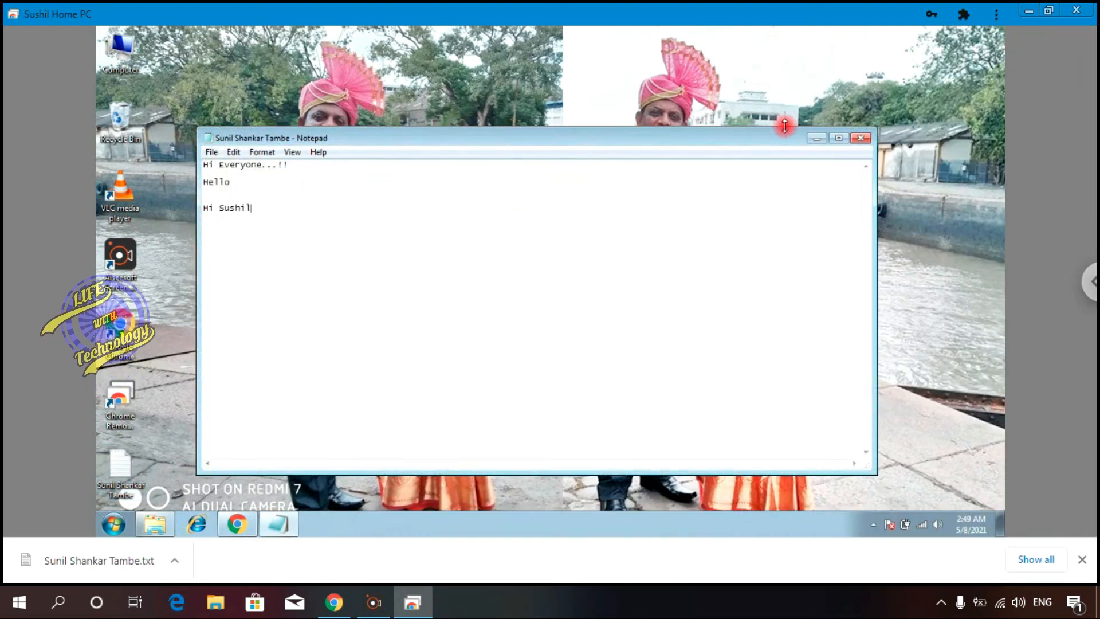
pyautogui.click(816, 139)
# Step: Collapse the Session options section in the options panel and move the panel to the other side and back
pyautogui.click(1094, 294)
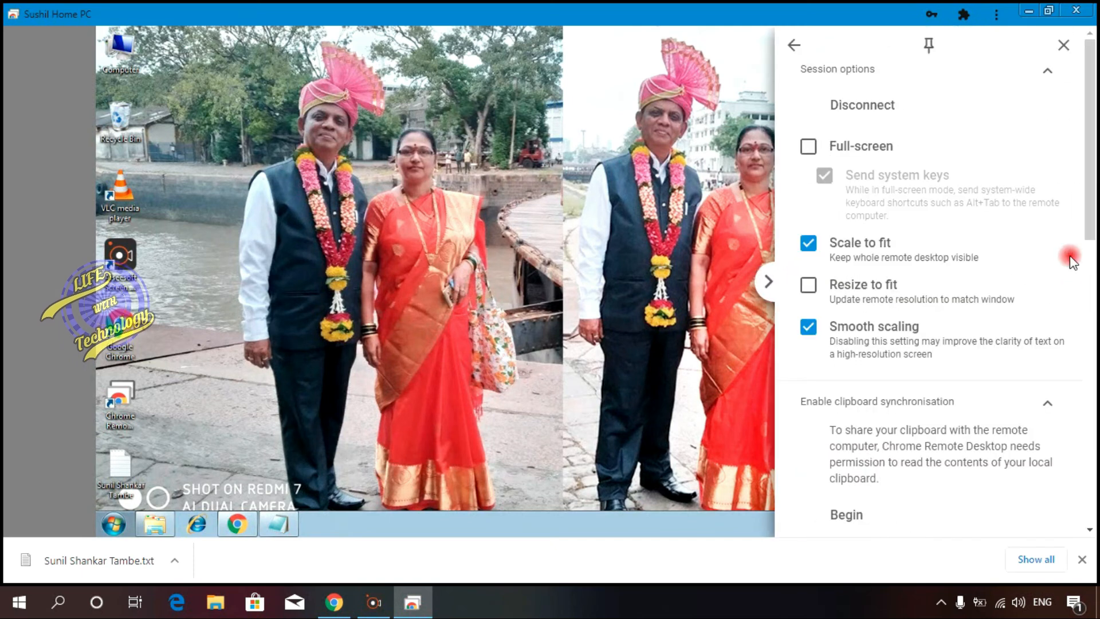
pyautogui.moveTo(1083, 180); pyautogui.dragTo(1093, 146)
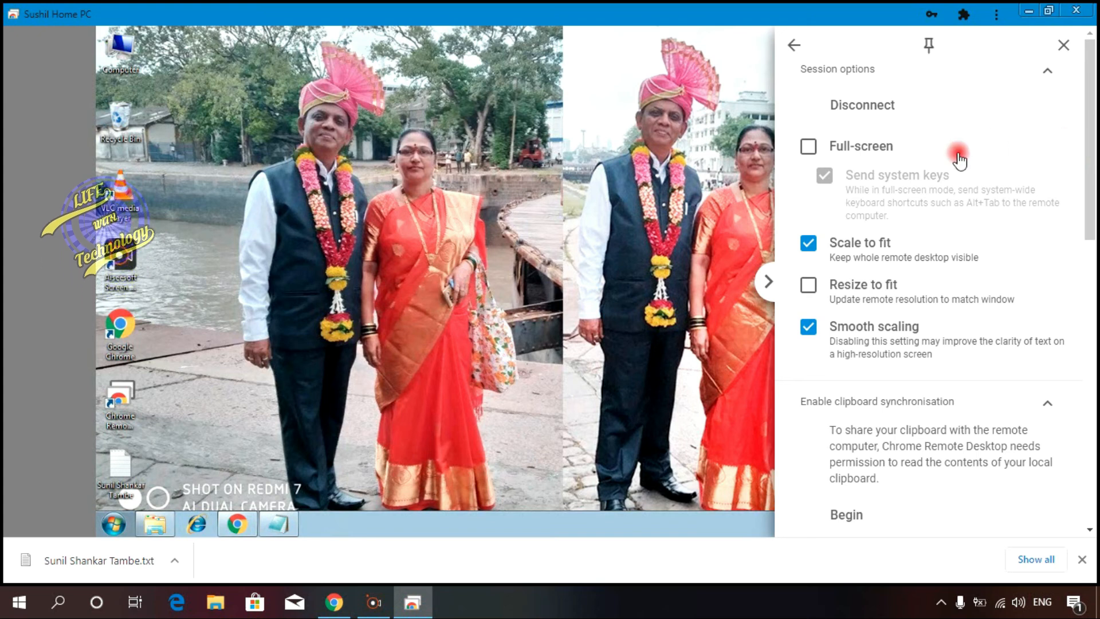
pyautogui.click(1047, 70)
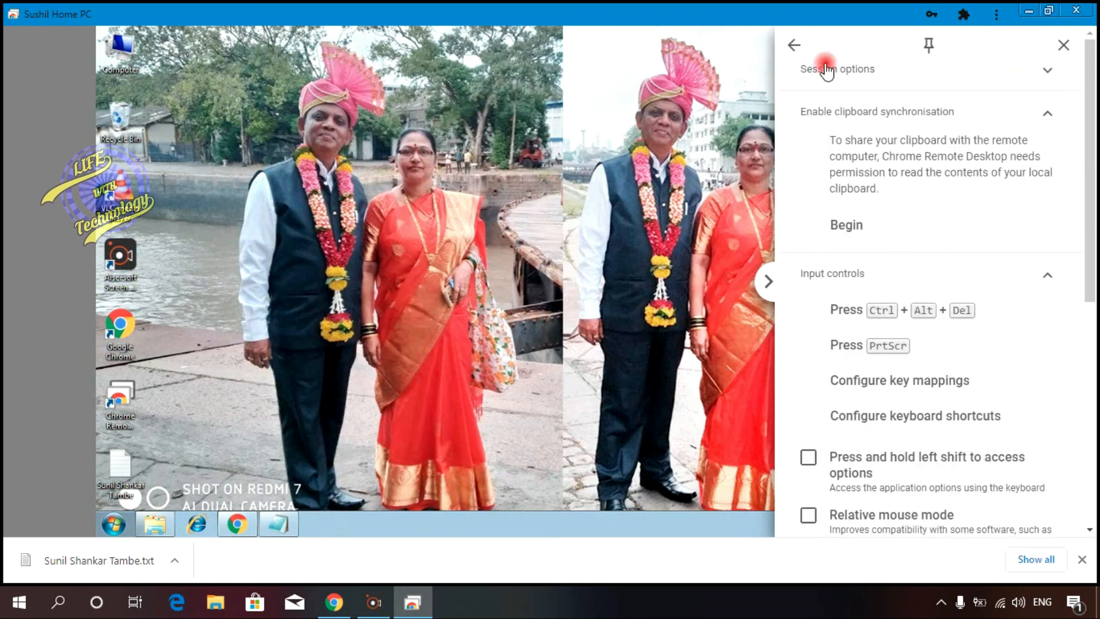
pyautogui.click(792, 45)
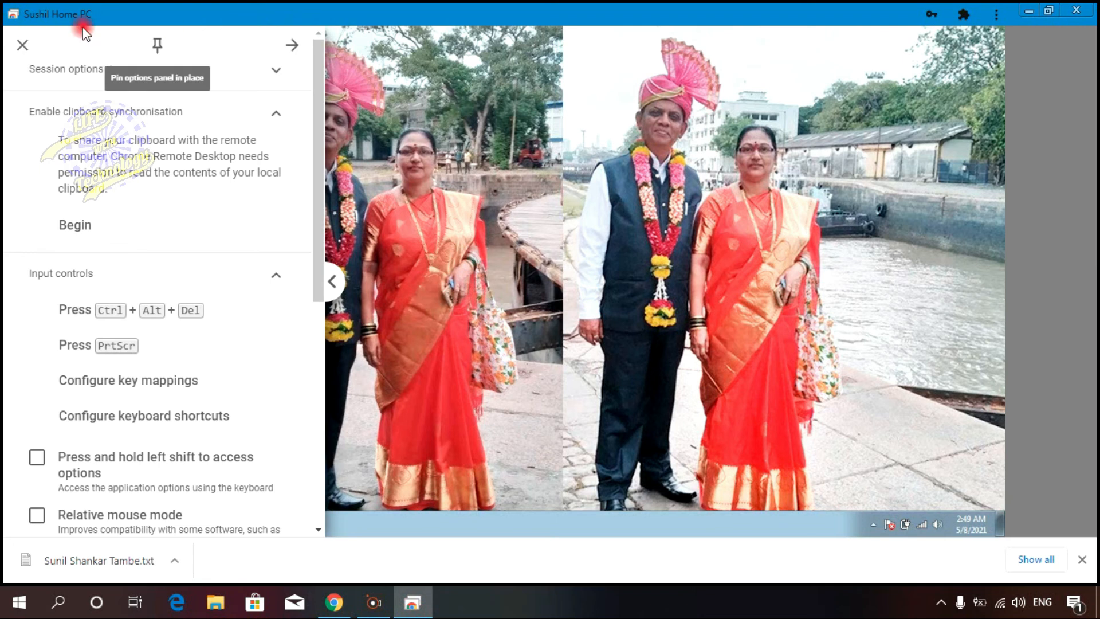
pyautogui.click(291, 45)
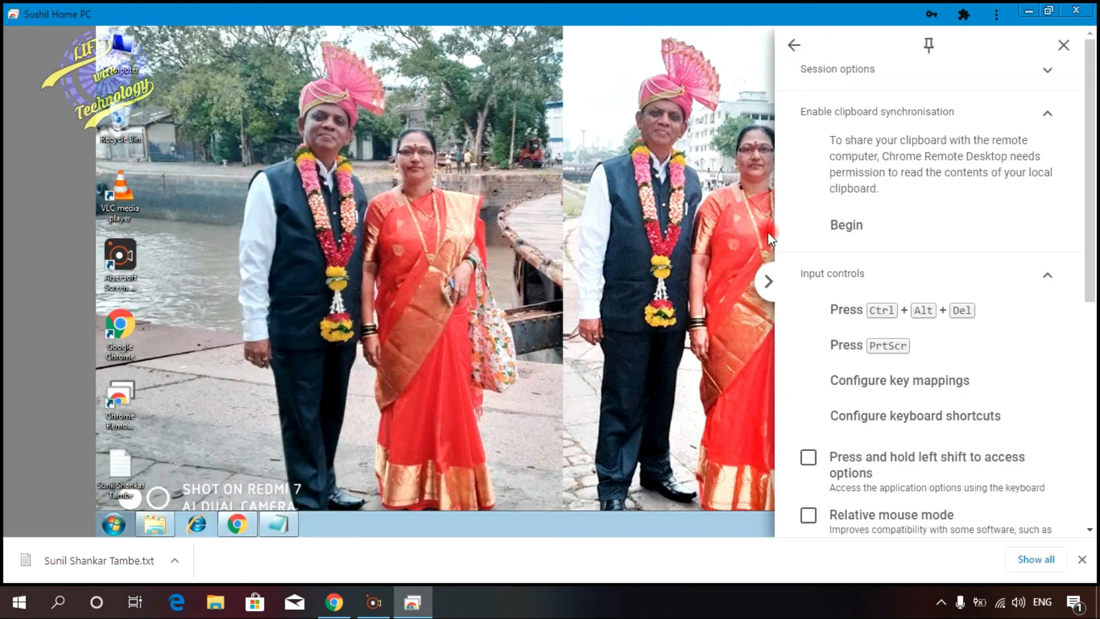